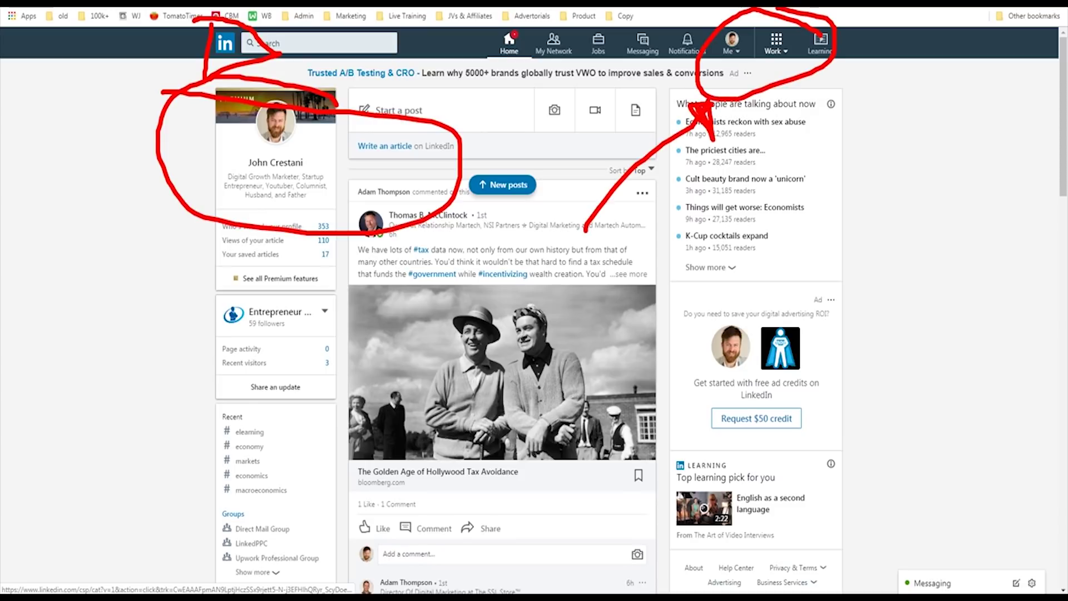
- Scroll through the home feed to review the promoted sponsored posts
{"action": "scroll", "coordinate": [534, 323], "scroll_direction": "down", "scroll_amount": 6}
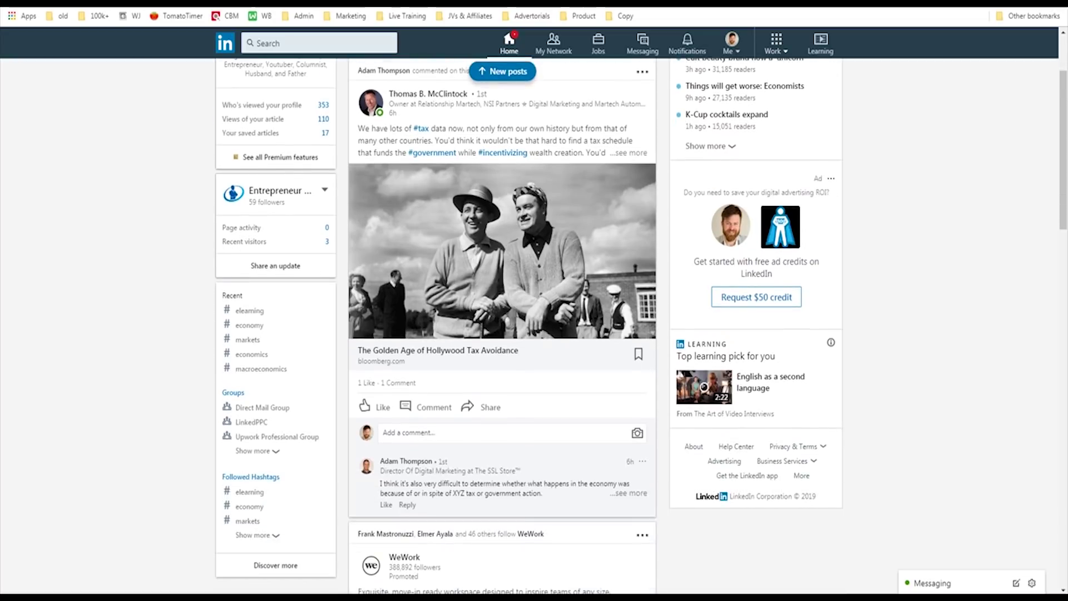
{"action": "scroll", "coordinate": [503, 333], "scroll_direction": "down", "scroll_amount": 2}
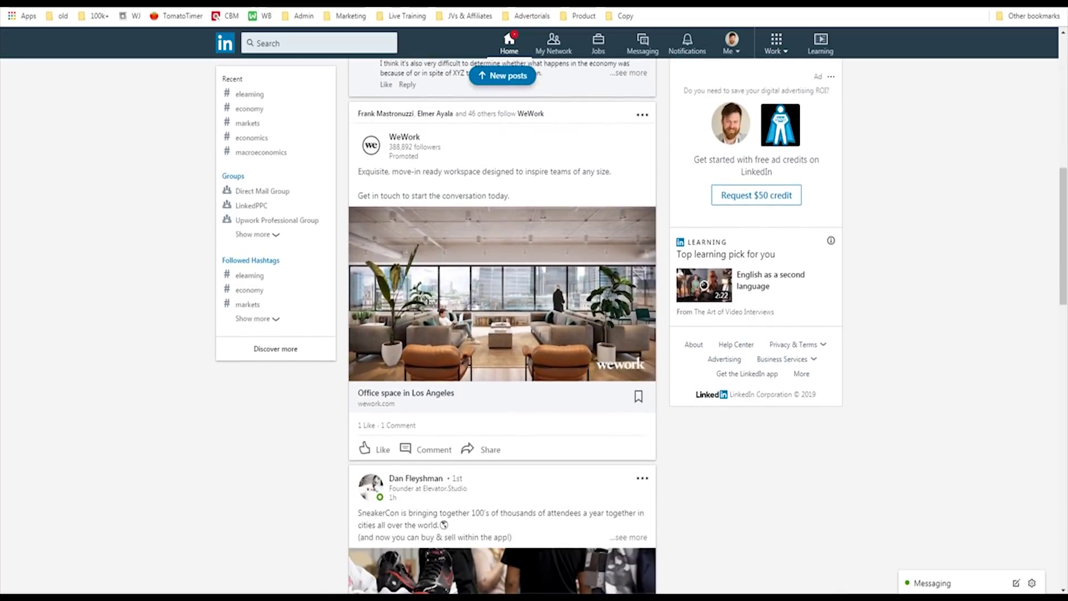
{"action": "scroll", "coordinate": [502, 334], "scroll_direction": "up", "scroll_amount": 2}
{"action": "scroll", "coordinate": [502, 334], "scroll_direction": "down", "scroll_amount": 1}
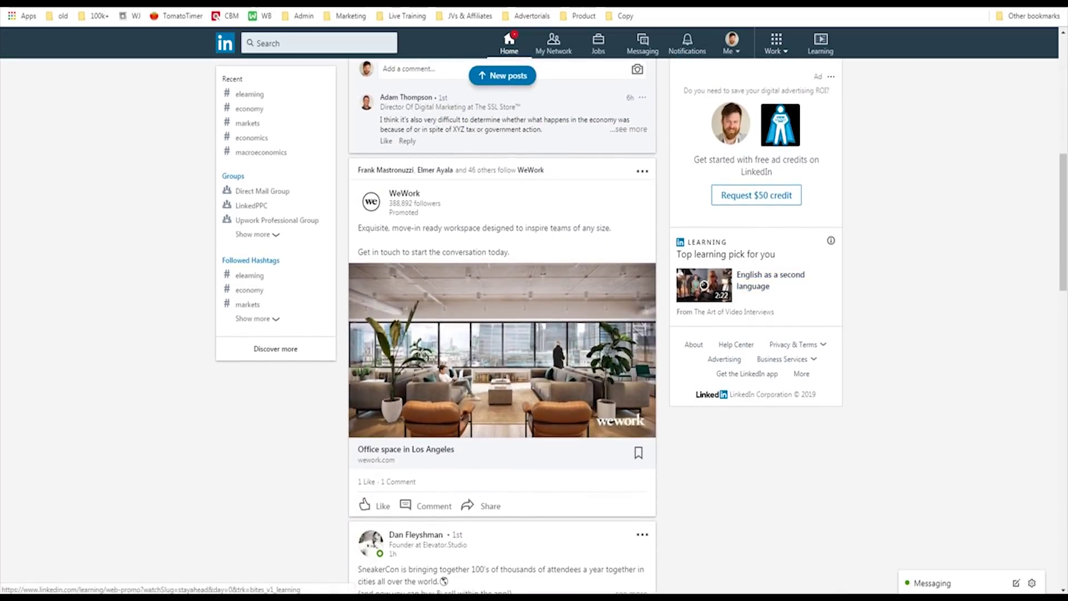
{"action": "mouse_move", "coordinate": [340, 151]}
{"action": "left_mouse_down"}
{"action": "mouse_move", "coordinate": [347, 506]}
{"action": "mouse_move", "coordinate": [670, 525]}
{"action": "mouse_move", "coordinate": [657, 204]}
{"action": "left_mouse_up"}
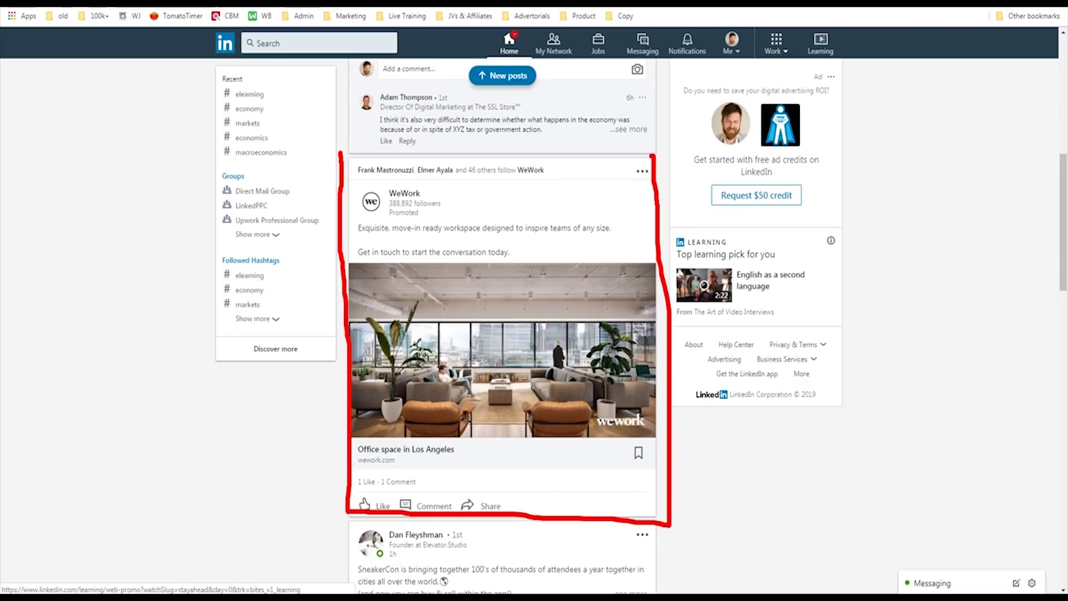
{"action": "left_click_drag", "start_coordinate": [652, 156], "coordinate": [328, 145]}
{"action": "left_click_drag", "start_coordinate": [121, 129], "coordinate": [319, 182]}
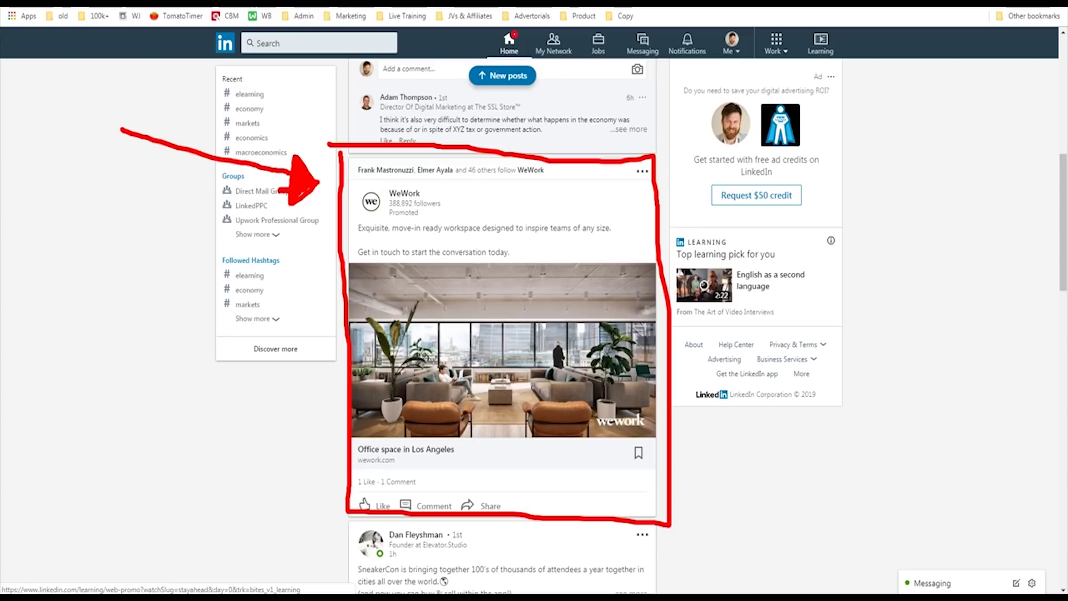
{"action": "key", "text": "Escape"}
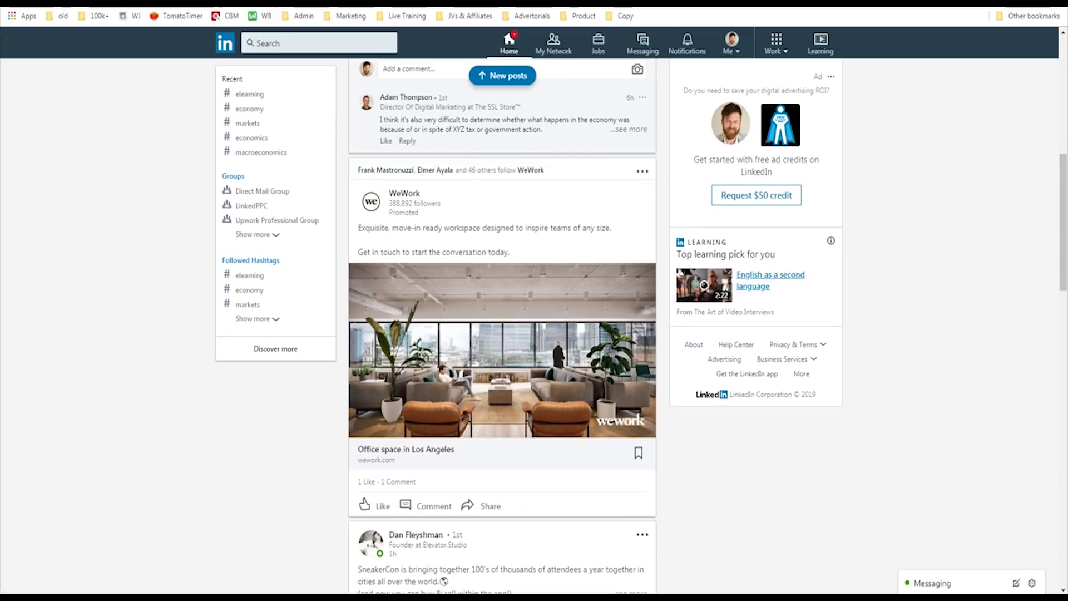
- Look over the side ads next to the feed
{"action": "scroll", "coordinate": [502, 322], "scroll_direction": "up", "scroll_amount": 8}
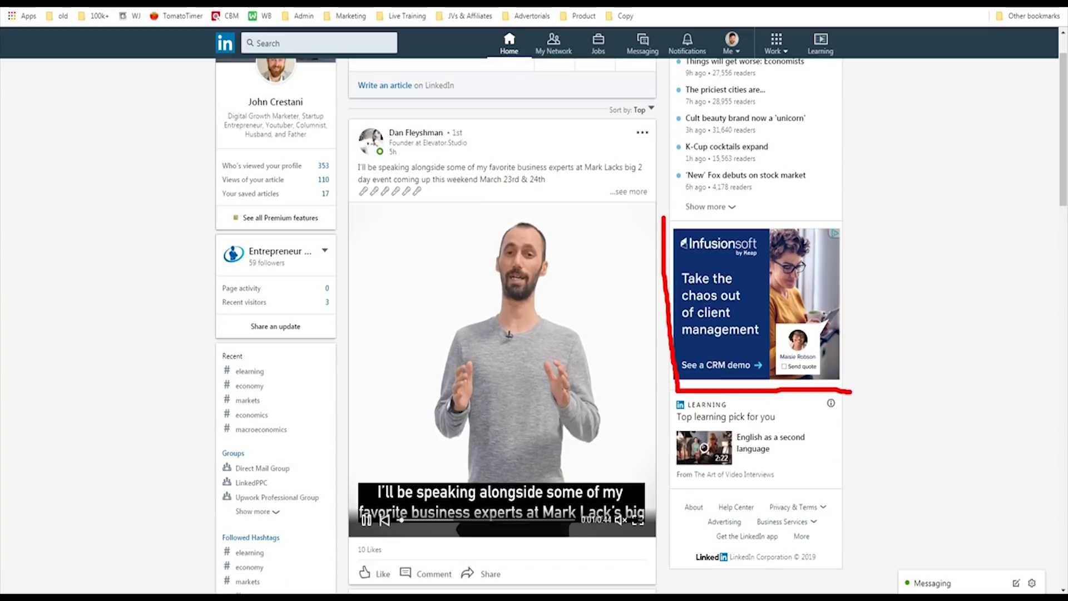
{"action": "left_click_drag", "start_coordinate": [851, 391], "coordinate": [848, 271]}
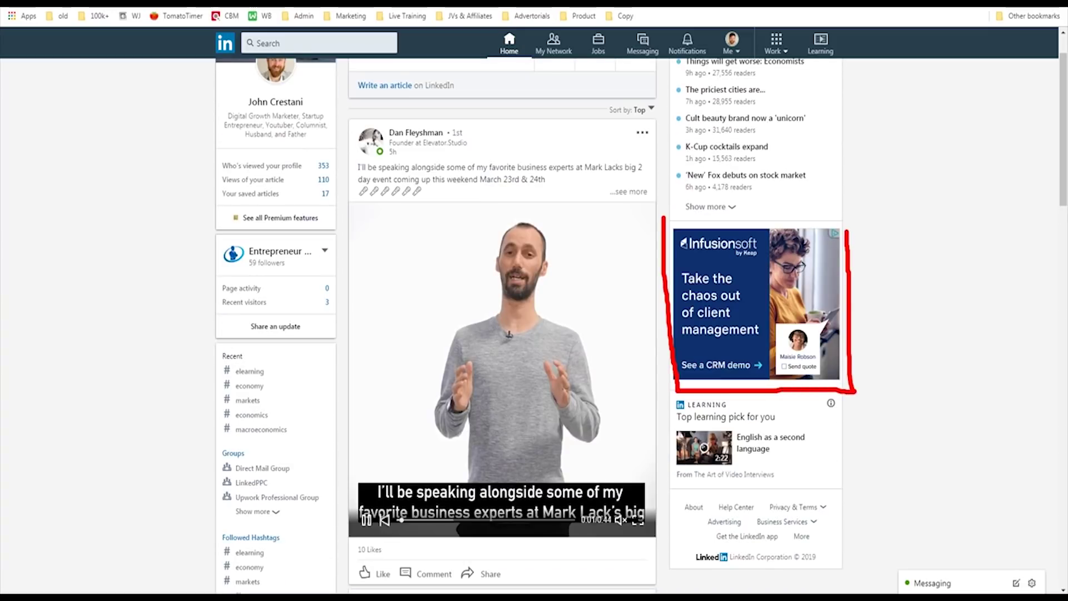
{"action": "left_click_drag", "start_coordinate": [832, 222], "coordinate": [654, 221]}
{"action": "left_click_drag", "start_coordinate": [536, 255], "coordinate": [686, 279]}
{"action": "left_click_drag", "start_coordinate": [641, 257], "coordinate": [686, 277]}
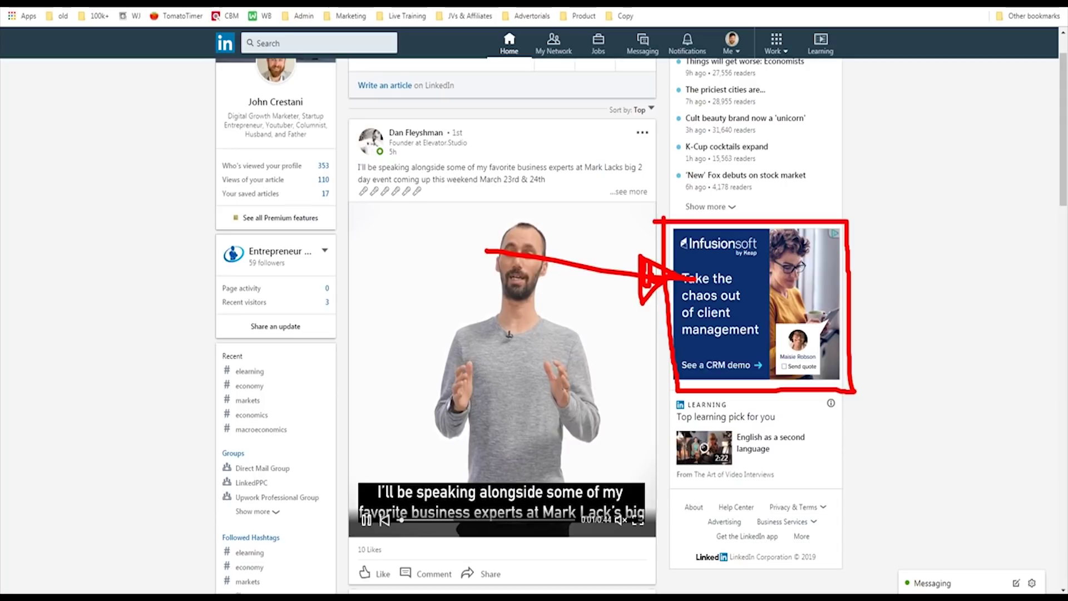
{"action": "key", "text": "Escape"}
- From the Work panel, choose Create a Company Page to see the page types
{"action": "left_click", "coordinate": [776, 44]}
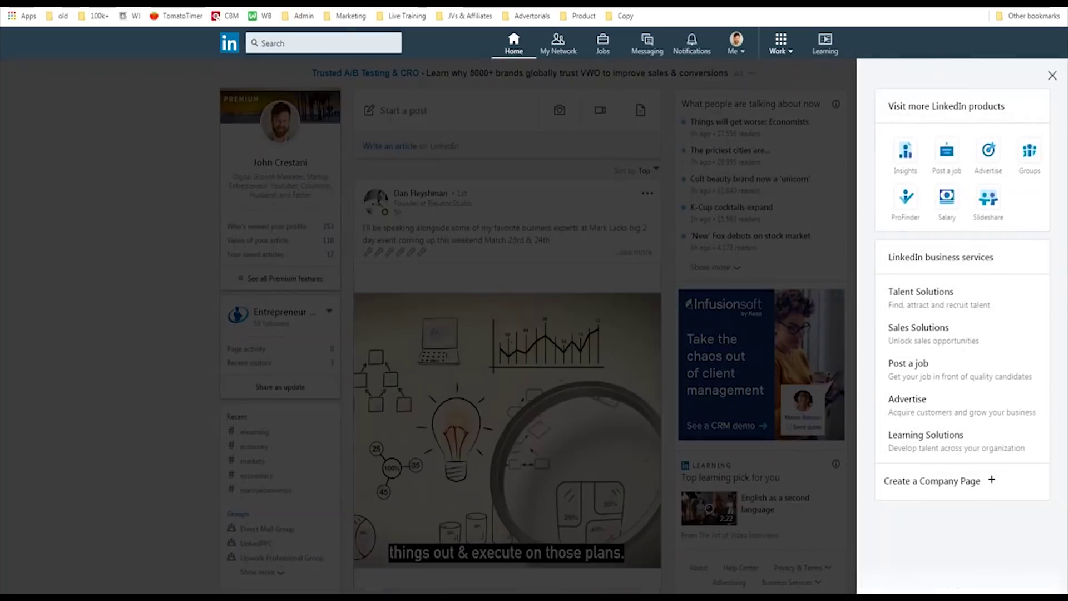
{"action": "mouse_move", "coordinate": [823, 39]}
{"action": "left_mouse_down"}
{"action": "mouse_move", "coordinate": [804, 27]}
{"action": "mouse_move", "coordinate": [776, 77]}
{"action": "left_mouse_up"}
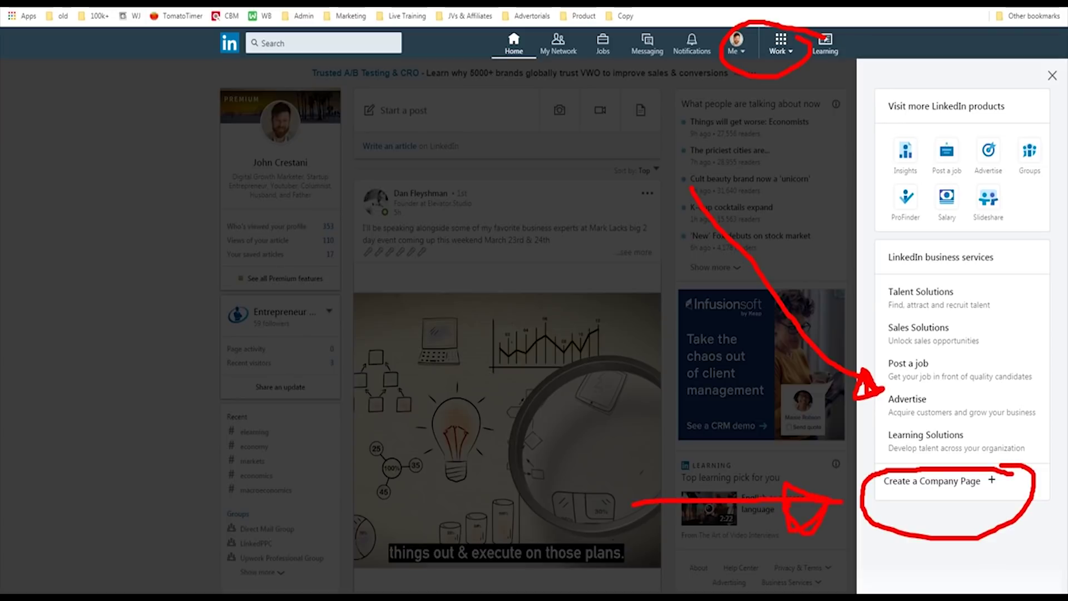
{"action": "left_click", "coordinate": [932, 481]}
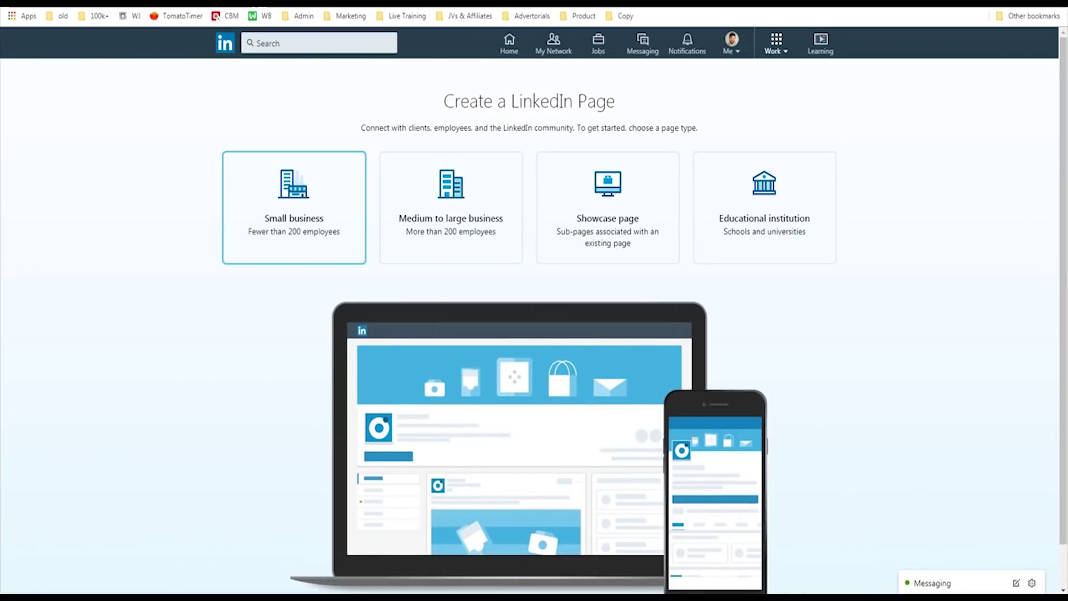
- Pick Small business, enter and delete the test name 'sfk', then return to Home
{"action": "left_click", "coordinate": [294, 207]}
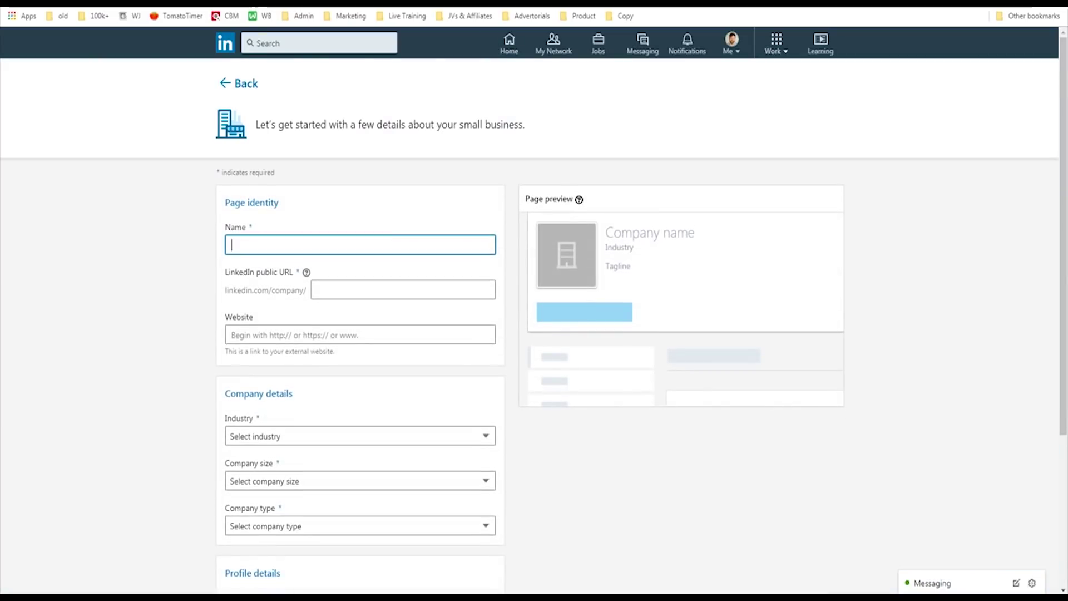
{"action": "type", "text": "sfknk"}
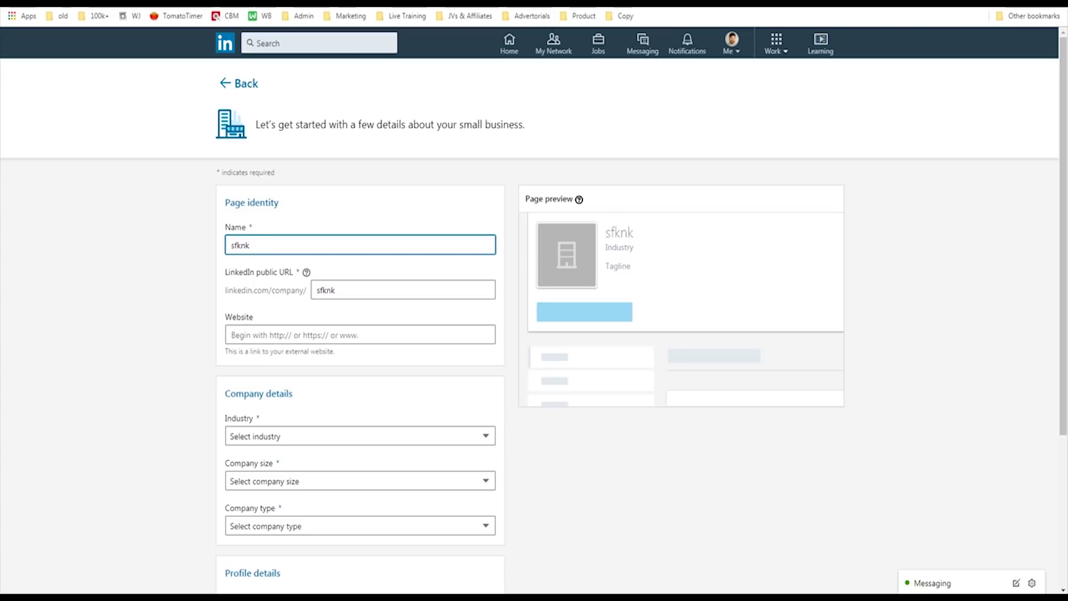
{"action": "key", "text": "BackSpace"}
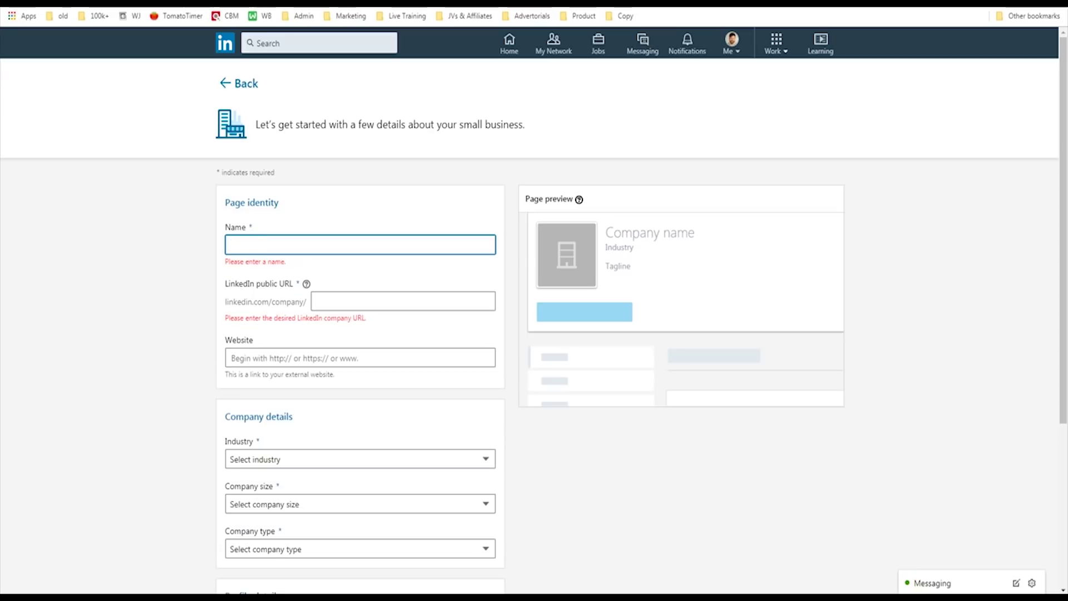
{"action": "left_click", "coordinate": [509, 43]}
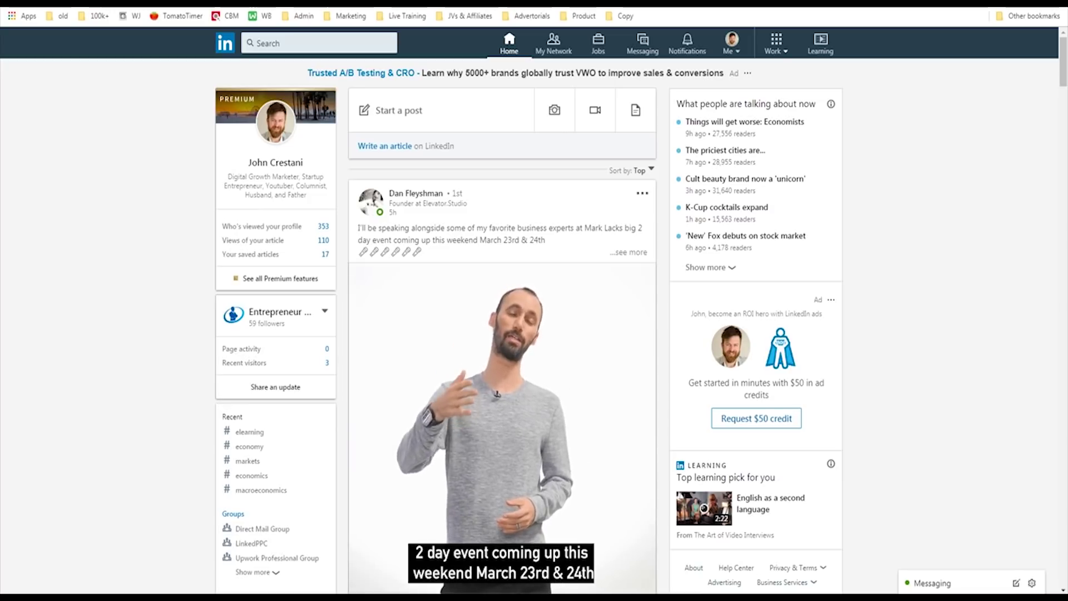
- Choose Advertise from the Work panel to reach Campaign Manager's ad accounts
{"action": "left_click", "coordinate": [776, 44]}
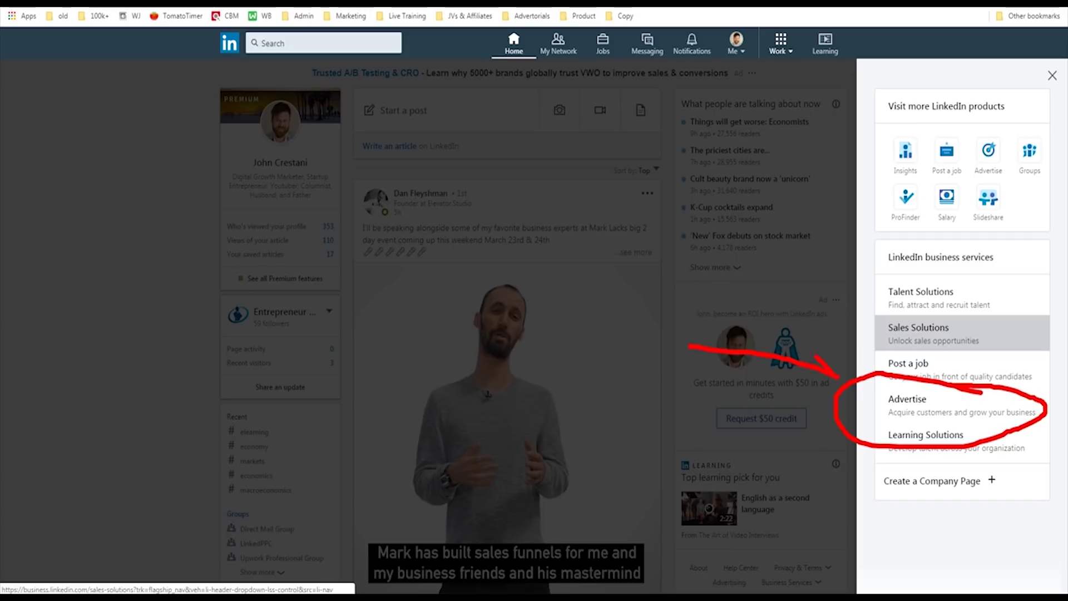
{"action": "left_click", "coordinate": [907, 401]}
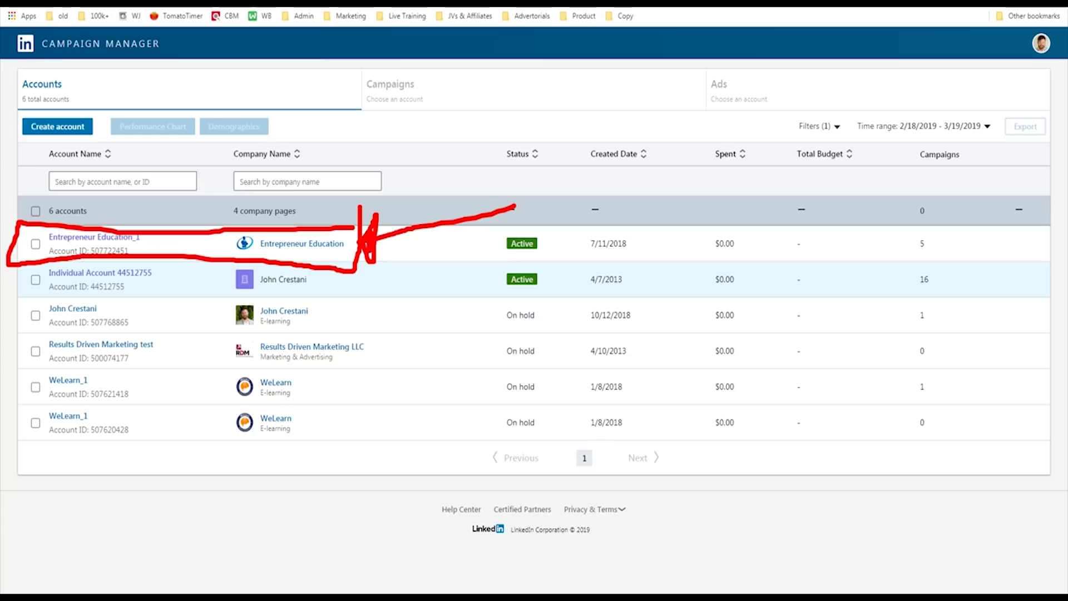
- Open the Entrepreneur Education_1 account, then the Bizopp Webinar campaign's settings
{"action": "left_click", "coordinate": [286, 248]}
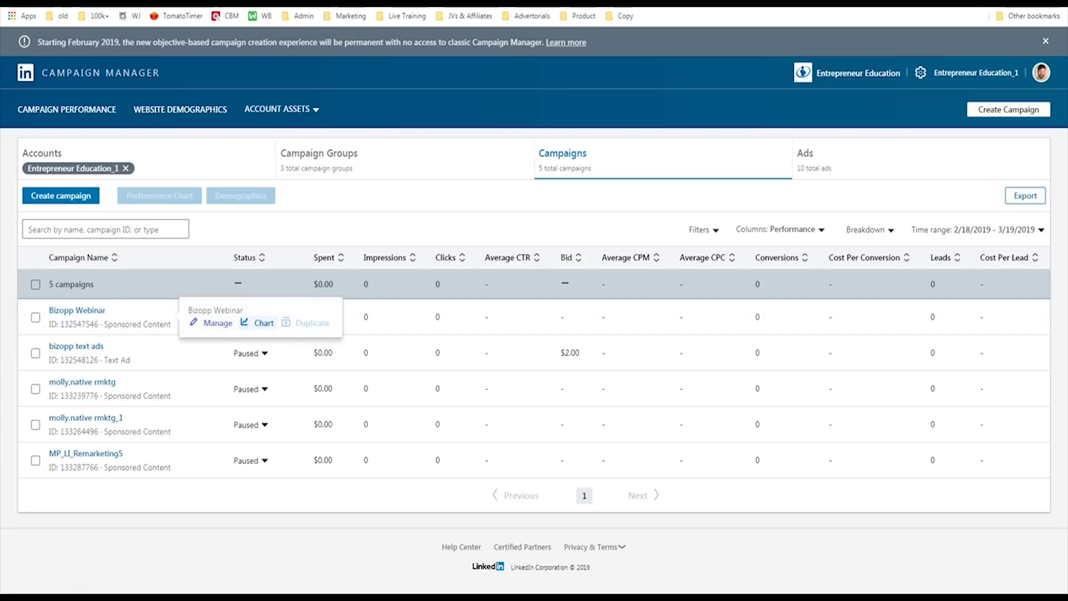
{"action": "left_click", "coordinate": [217, 323]}
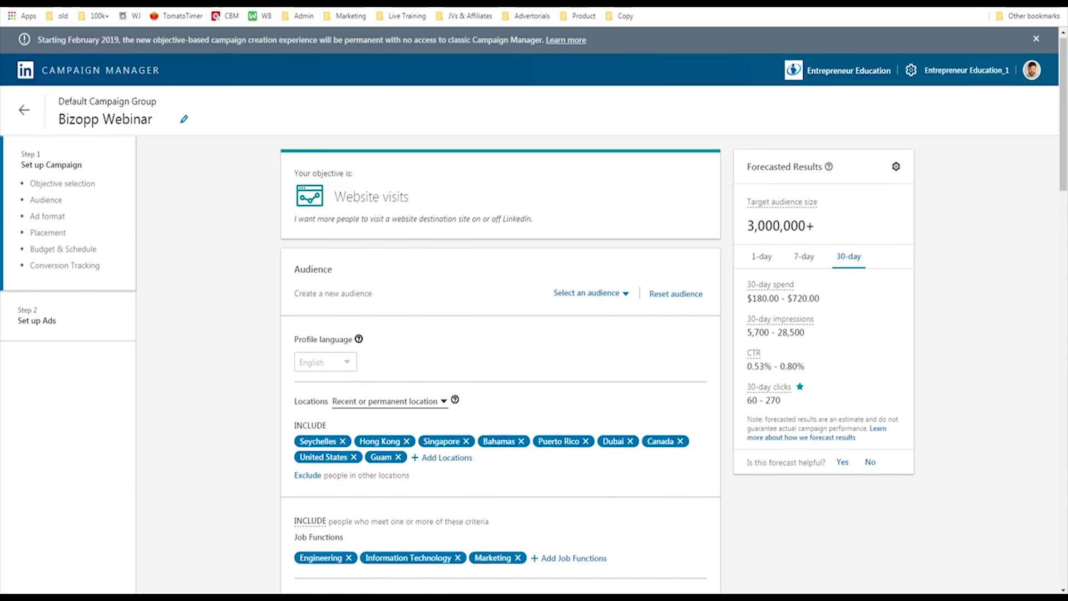
- Scroll the Bizopp Webinar setup to review its objective and Audience targeting
{"action": "scroll", "coordinate": [501, 334], "scroll_direction": "down", "scroll_amount": 4}
{"action": "scroll", "coordinate": [501, 334], "scroll_direction": "up", "scroll_amount": 2}
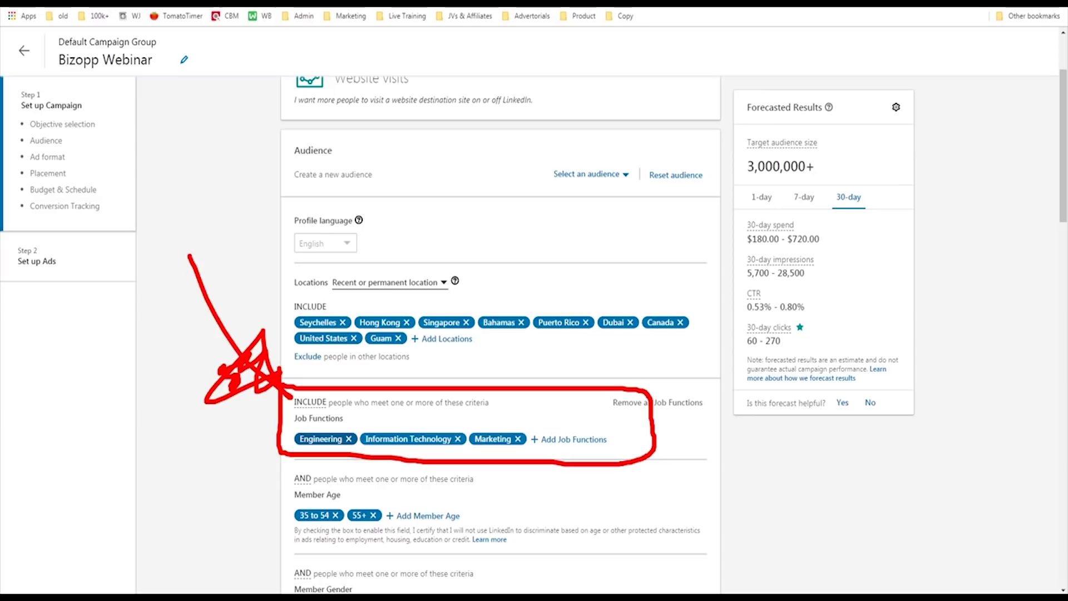
- Add Entrepreneurship to the targeted job functions
{"action": "left_click", "coordinate": [568, 439]}
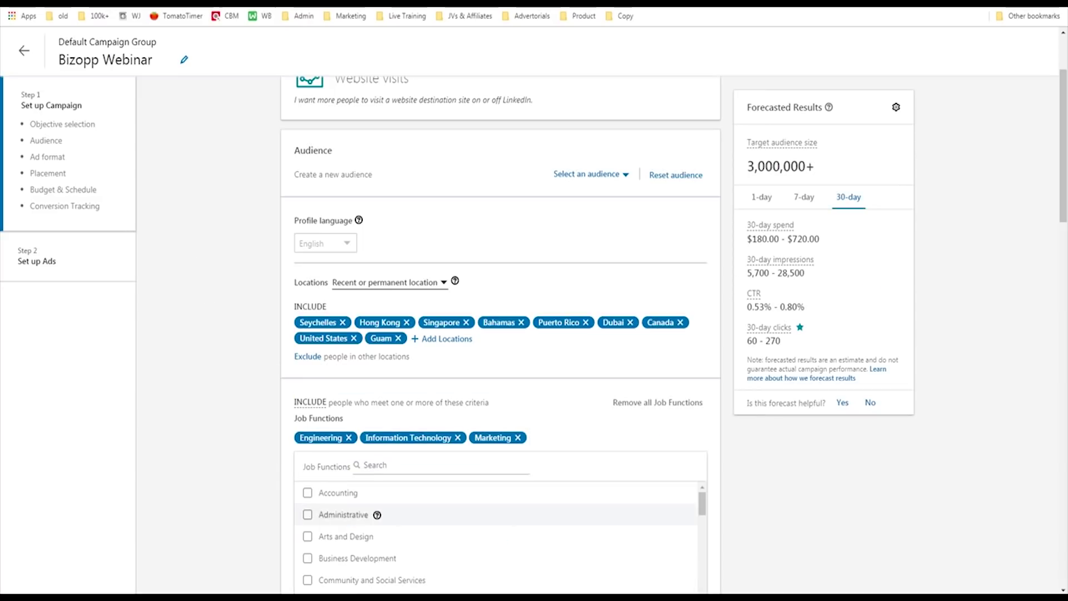
{"action": "scroll", "coordinate": [498, 537], "scroll_direction": "down", "scroll_amount": 3}
{"action": "scroll", "coordinate": [501, 334], "scroll_direction": "down", "scroll_amount": 2}
{"action": "scroll", "coordinate": [501, 334], "scroll_direction": "down", "scroll_amount": 2}
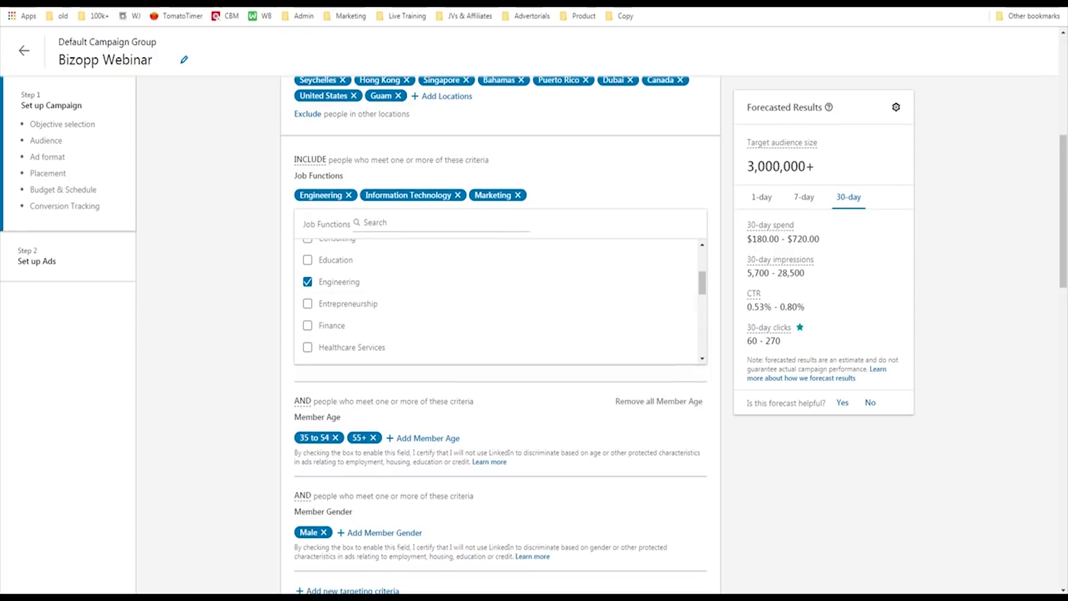
{"action": "left_click", "coordinate": [308, 303]}
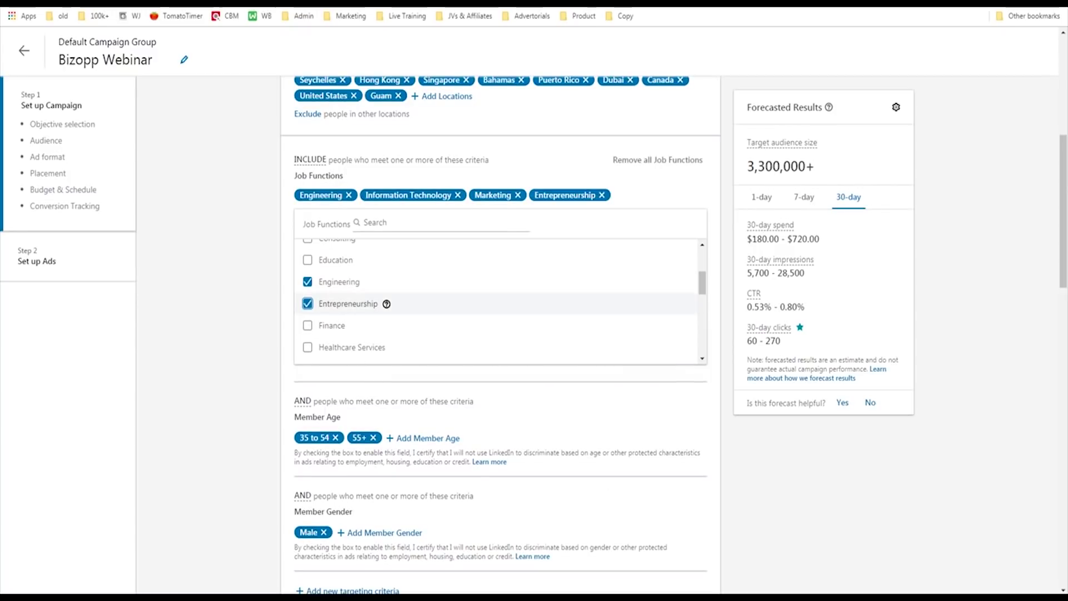
- Remove Information Technology and Engineering from the job functions
{"action": "scroll", "coordinate": [495, 300], "scroll_direction": "up", "scroll_amount": 3}
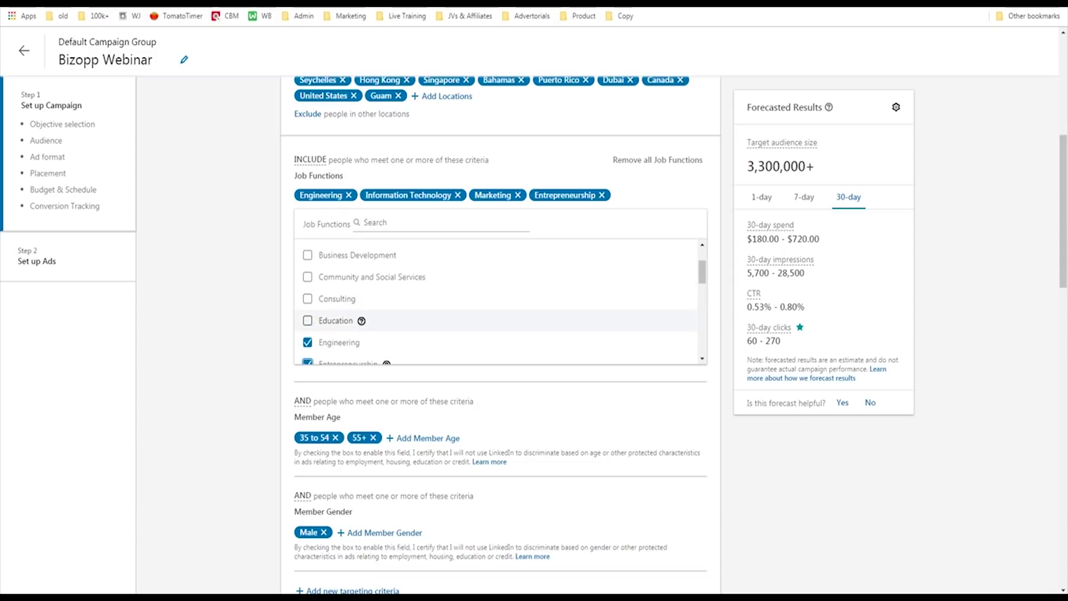
{"action": "scroll", "coordinate": [496, 301], "scroll_direction": "down", "scroll_amount": 3}
{"action": "scroll", "coordinate": [495, 301], "scroll_direction": "down", "scroll_amount": 3}
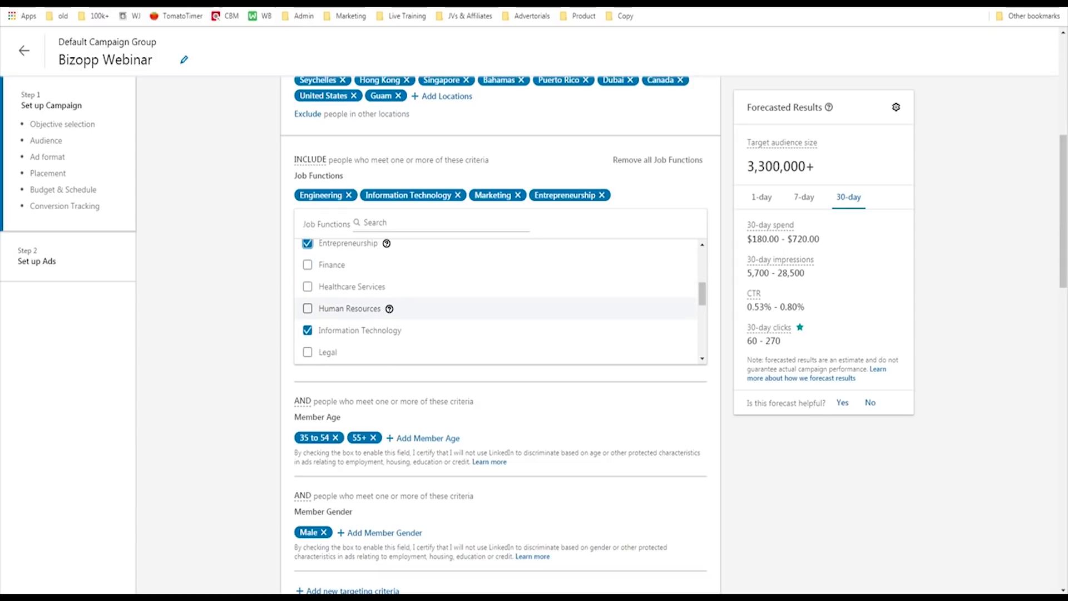
{"action": "left_click", "coordinate": [307, 330]}
{"action": "scroll", "coordinate": [307, 330], "scroll_direction": "up", "scroll_amount": 3}
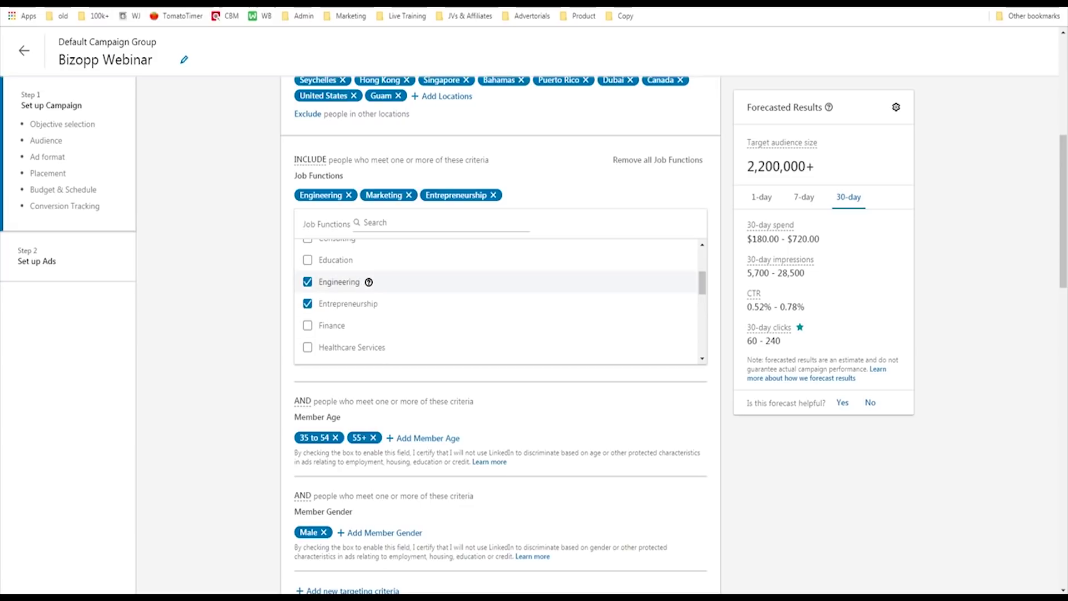
{"action": "left_click", "coordinate": [307, 279]}
- Drop Marketing so Entrepreneurship is the only targeted job function
{"action": "scroll", "coordinate": [307, 278], "scroll_direction": "up", "scroll_amount": 2}
{"action": "scroll", "coordinate": [495, 300], "scroll_direction": "up", "scroll_amount": 5}
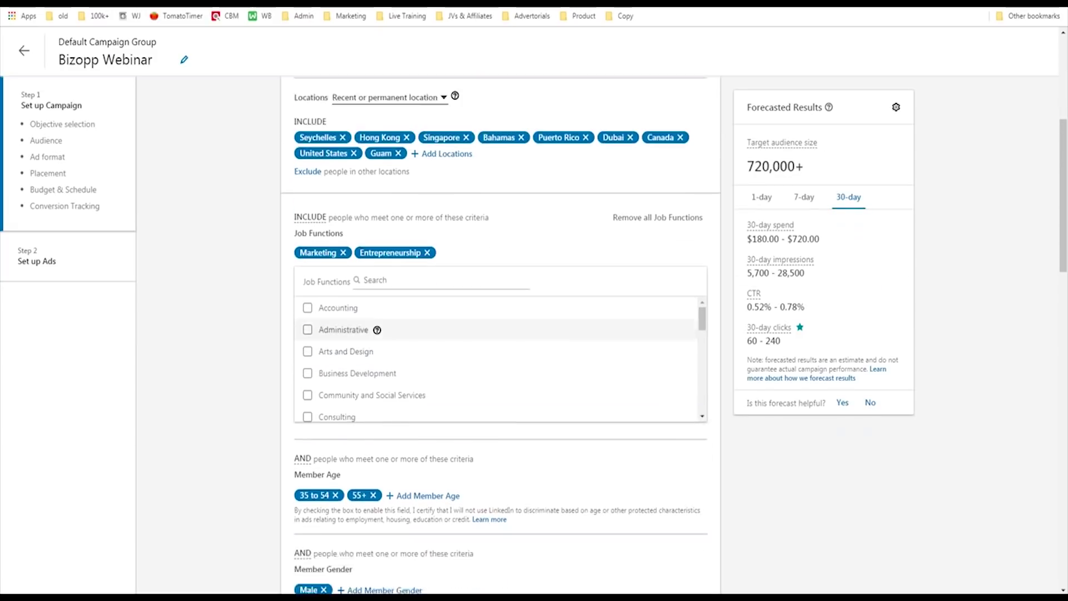
{"action": "scroll", "coordinate": [496, 301], "scroll_direction": "down", "scroll_amount": 10}
{"action": "scroll", "coordinate": [495, 300], "scroll_direction": "up", "scroll_amount": 3}
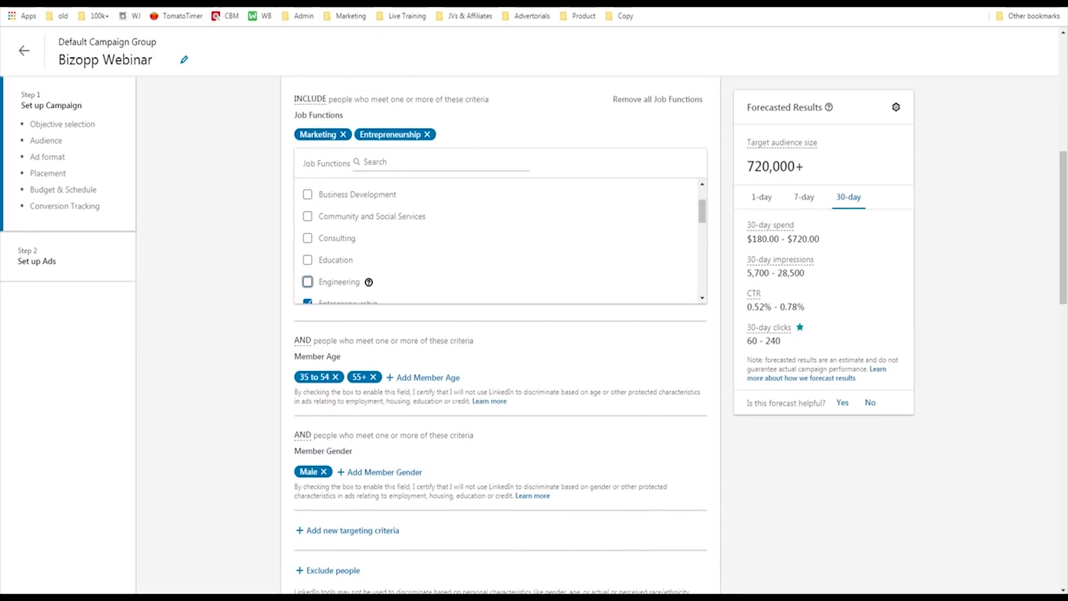
{"action": "left_click", "coordinate": [341, 134]}
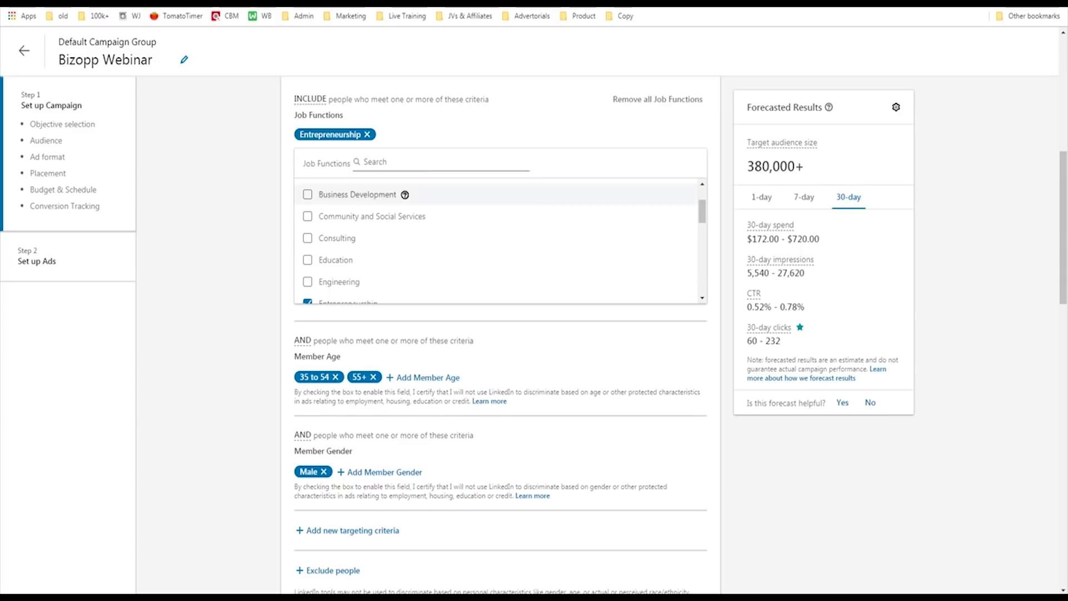
{"action": "scroll", "coordinate": [495, 362], "scroll_direction": "down", "scroll_amount": 1}
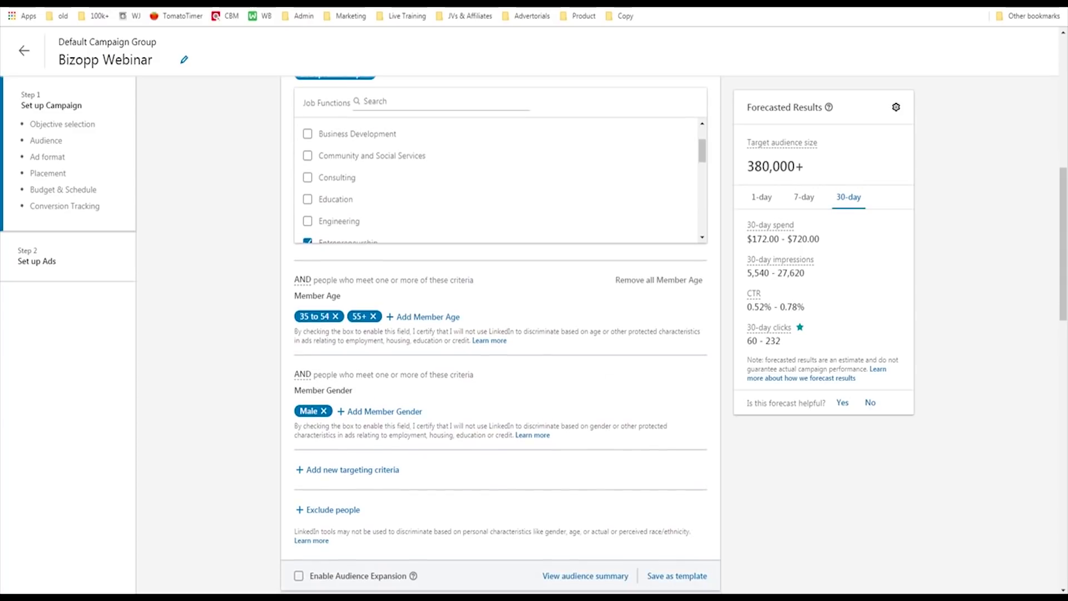
{"action": "scroll", "coordinate": [495, 212], "scroll_direction": "down", "scroll_amount": 2}
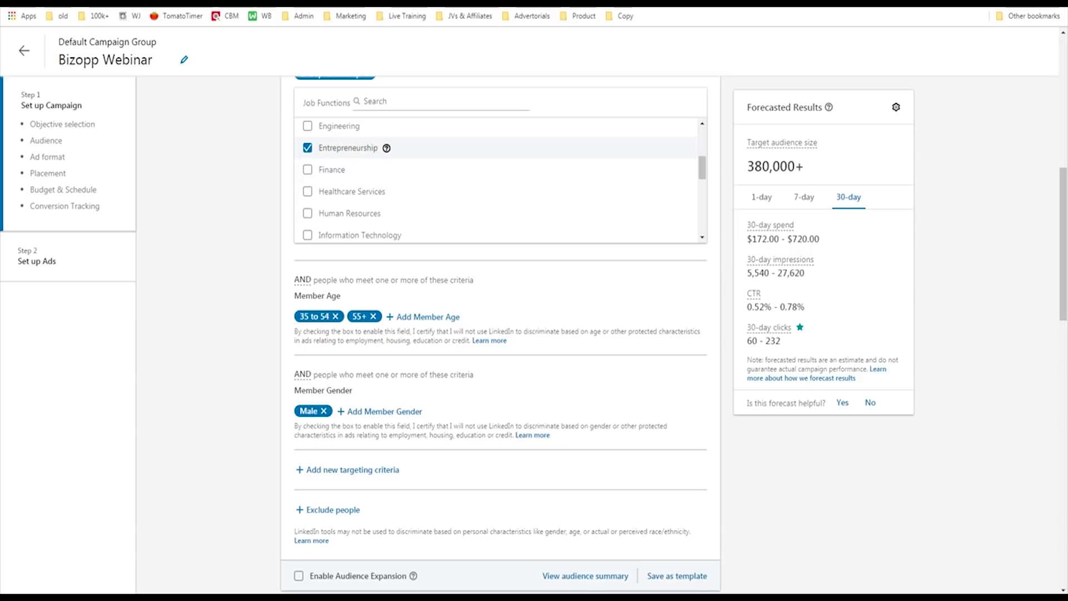
{"action": "left_click", "coordinate": [307, 147]}
{"action": "left_click", "coordinate": [308, 148]}
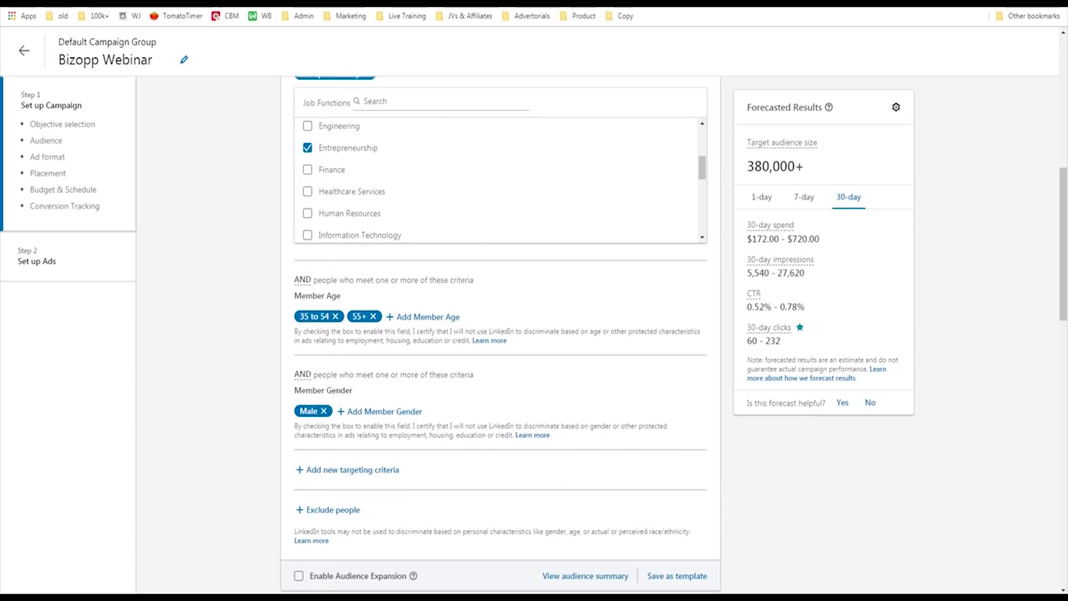
{"action": "left_click", "coordinate": [366, 101]}
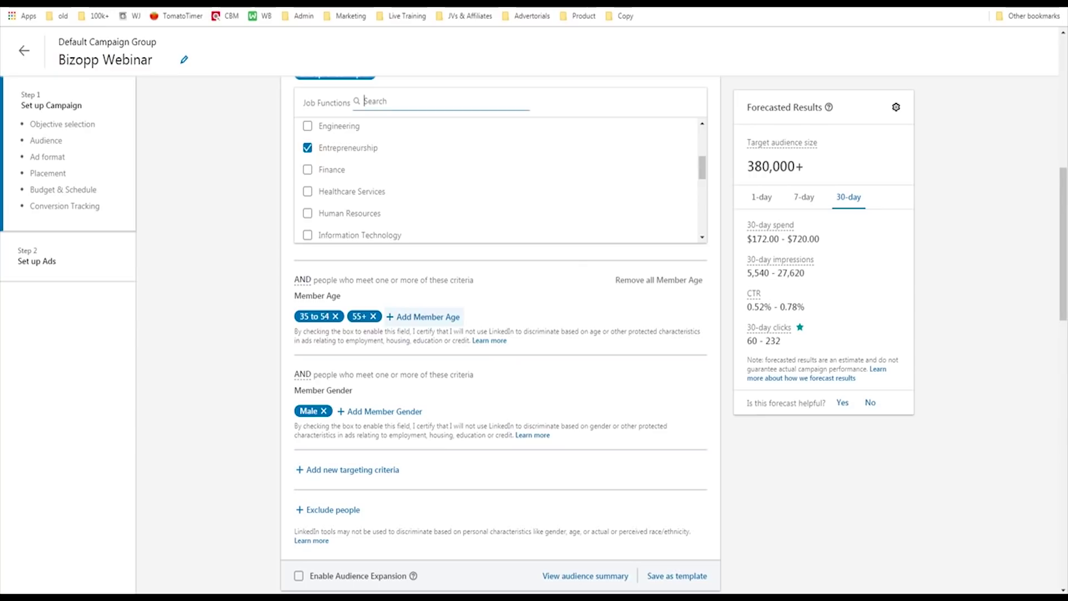
- Add Female to gender targeting to compare the forecast, then remove it to keep Male only
{"action": "left_click", "coordinate": [422, 317]}
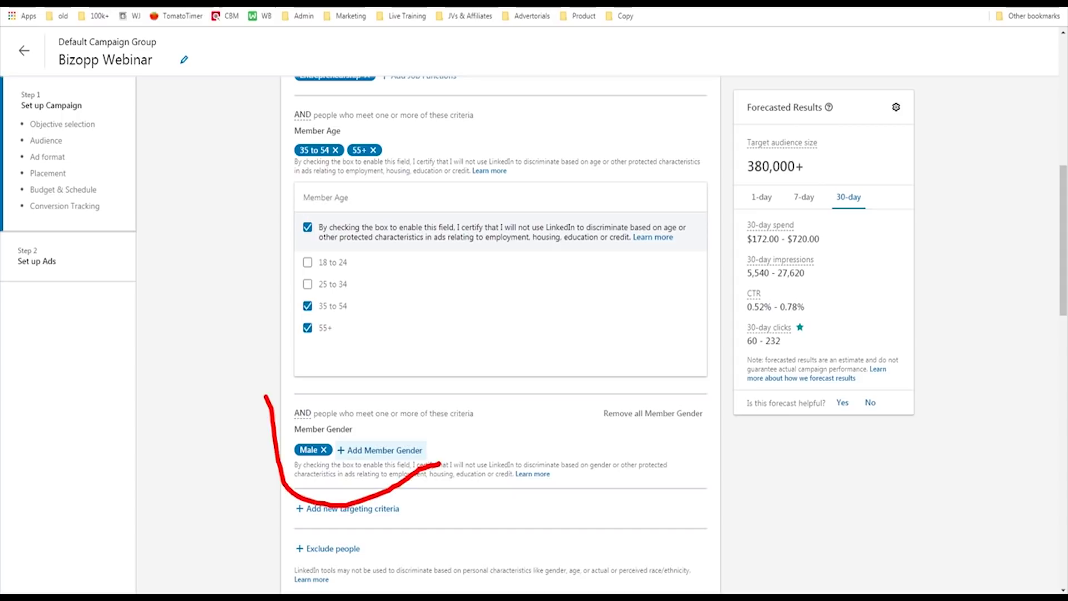
{"action": "left_click", "coordinate": [384, 450]}
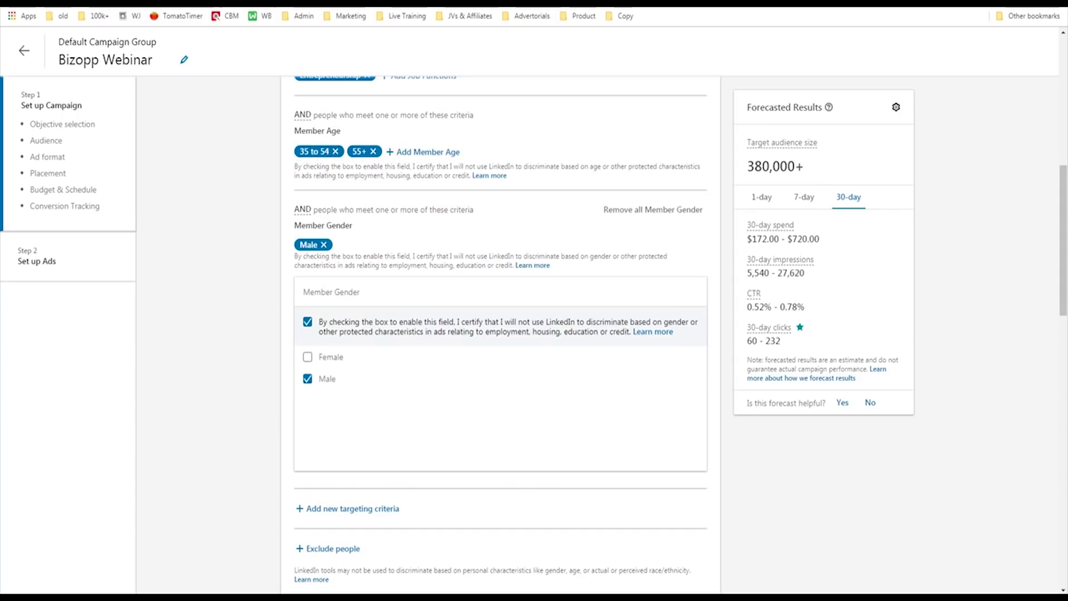
{"action": "left_click", "coordinate": [307, 356]}
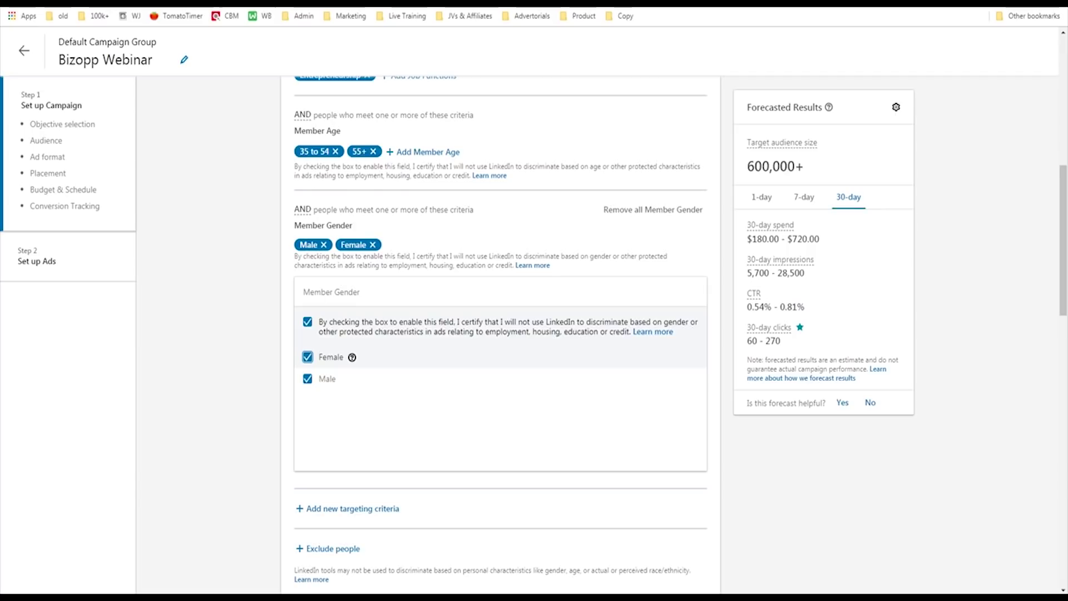
{"action": "left_click", "coordinate": [307, 356]}
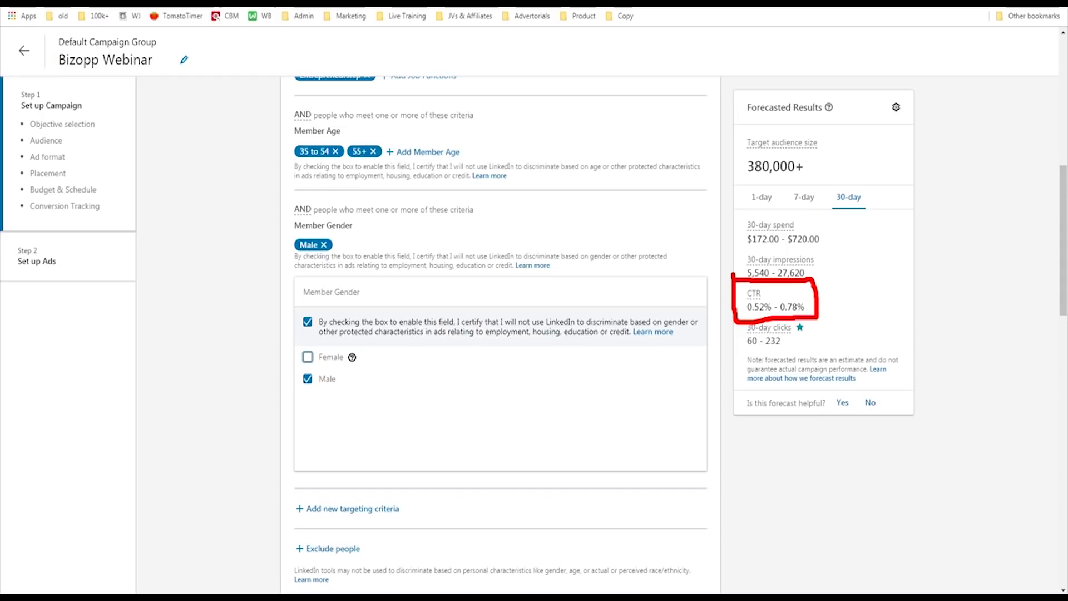
{"action": "mouse_move", "coordinate": [770, 328]}
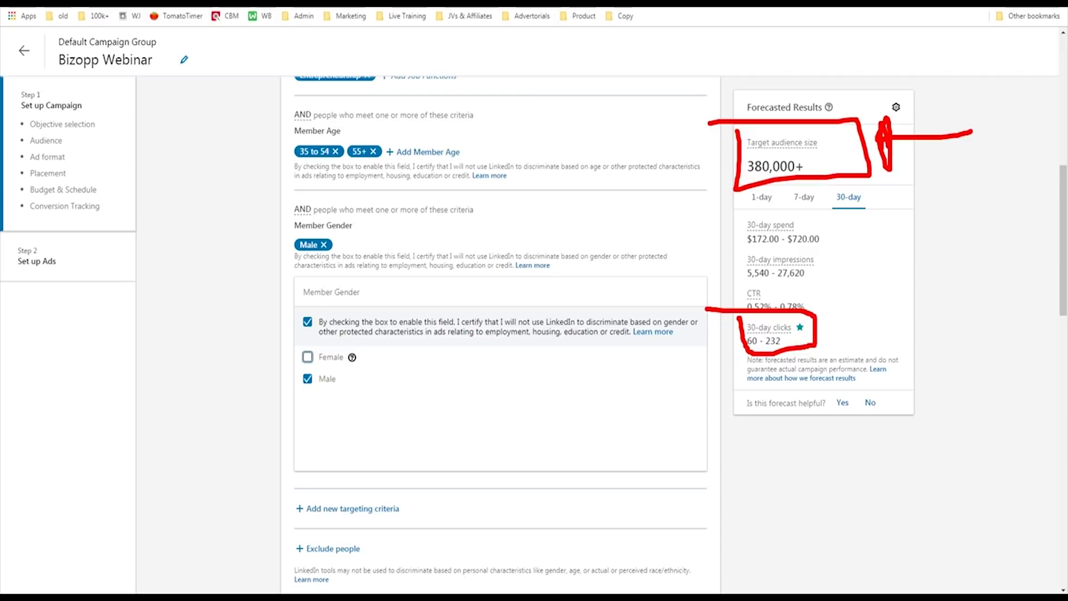
{"action": "scroll", "coordinate": [654, 245], "scroll_direction": "down", "scroll_amount": 9}
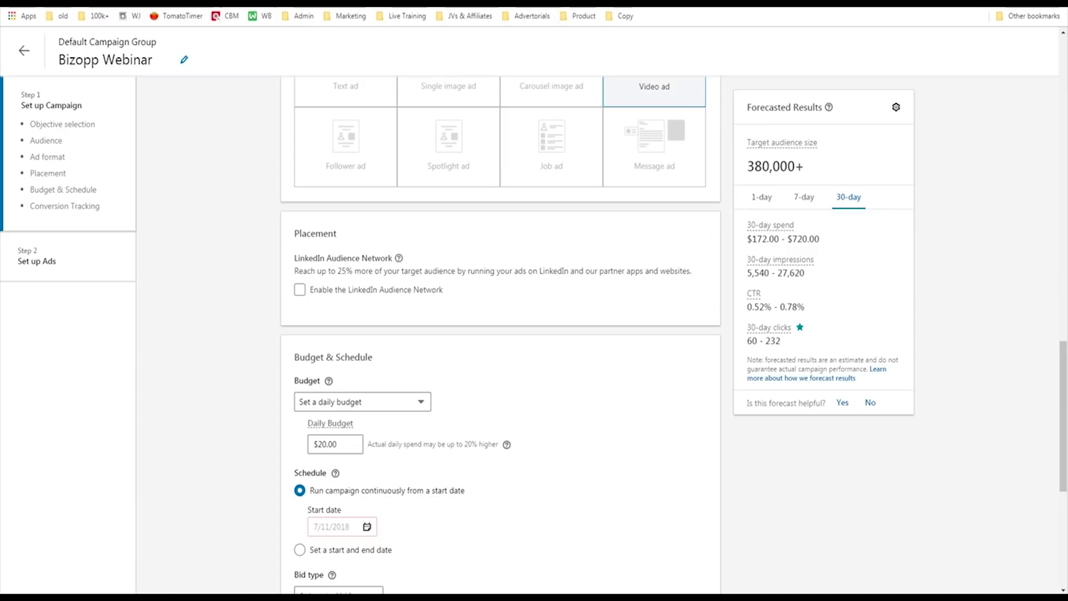
- Scroll down to Bid type and review the Maximize-for options
{"action": "scroll", "coordinate": [501, 333], "scroll_direction": "down", "scroll_amount": 2}
{"action": "scroll", "coordinate": [501, 334], "scroll_direction": "down", "scroll_amount": 4}
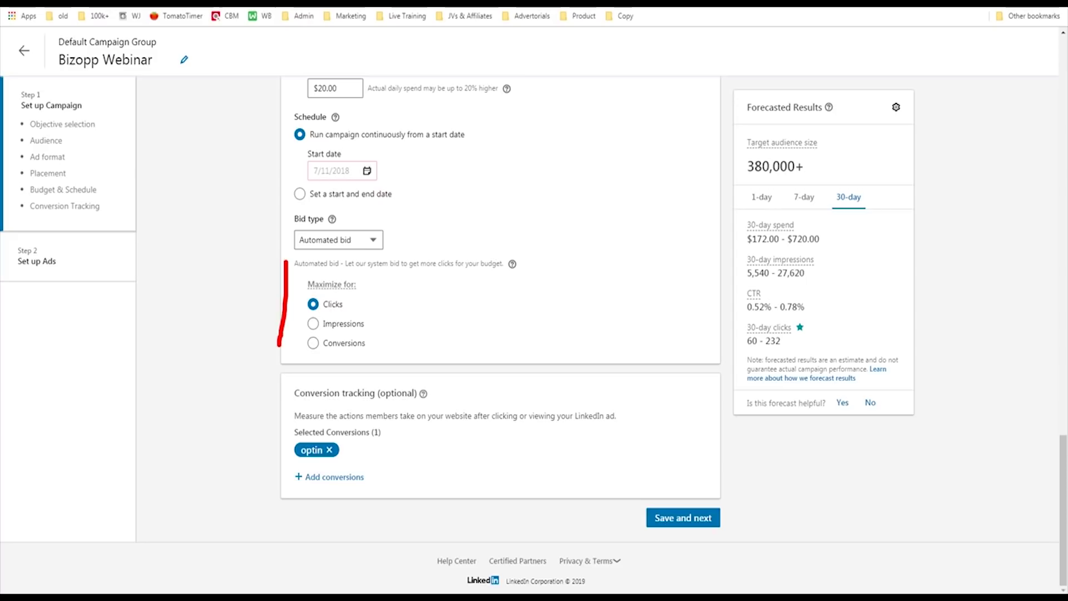
{"action": "left_click_drag", "start_coordinate": [315, 352], "coordinate": [394, 273]}
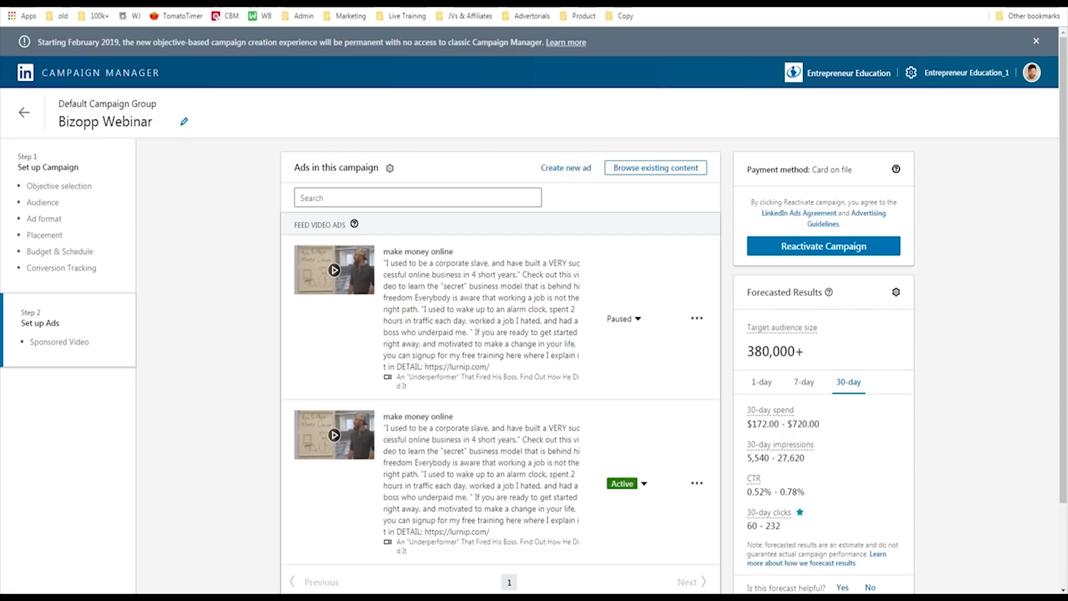
{"action": "scroll", "coordinate": [697, 317], "scroll_direction": "down", "scroll_amount": 2}
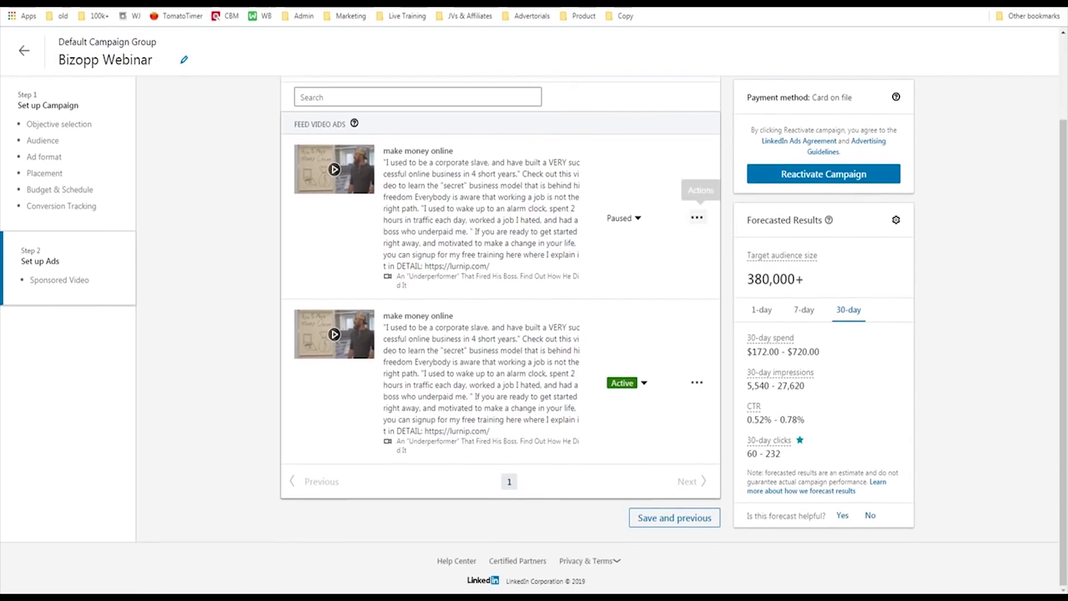
{"action": "left_click", "coordinate": [697, 217]}
{"action": "left_click", "coordinate": [631, 264]}
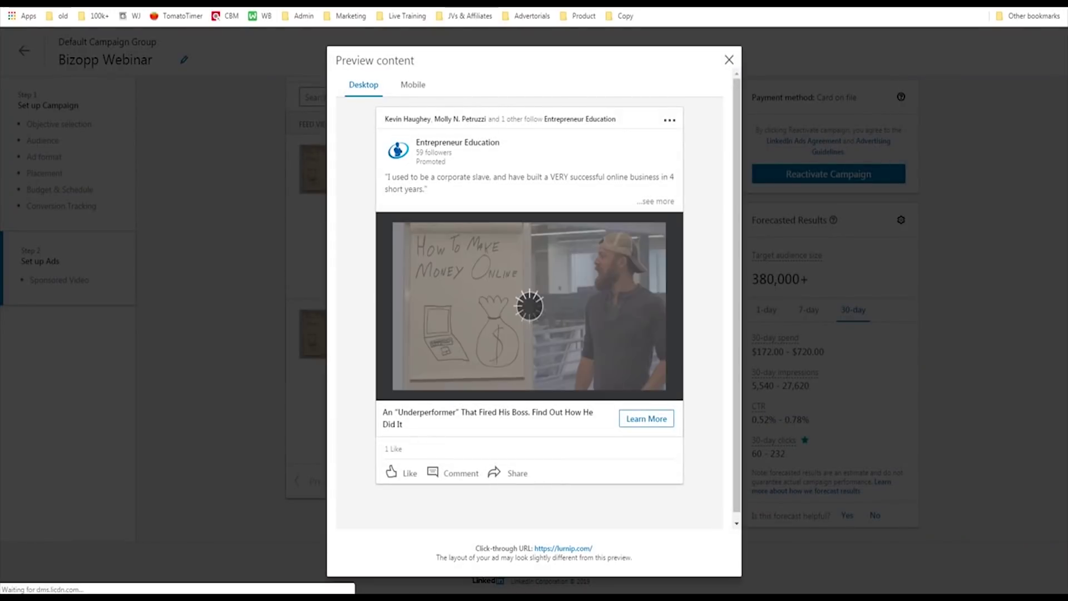
{"action": "mouse_move", "coordinate": [370, 127]}
{"action": "left_mouse_down"}
{"action": "mouse_move", "coordinate": [340, 458]}
{"action": "mouse_move", "coordinate": [656, 504]}
{"action": "mouse_move", "coordinate": [696, 223]}
{"action": "mouse_move", "coordinate": [477, 107]}
{"action": "mouse_move", "coordinate": [349, 106]}
{"action": "left_mouse_up"}
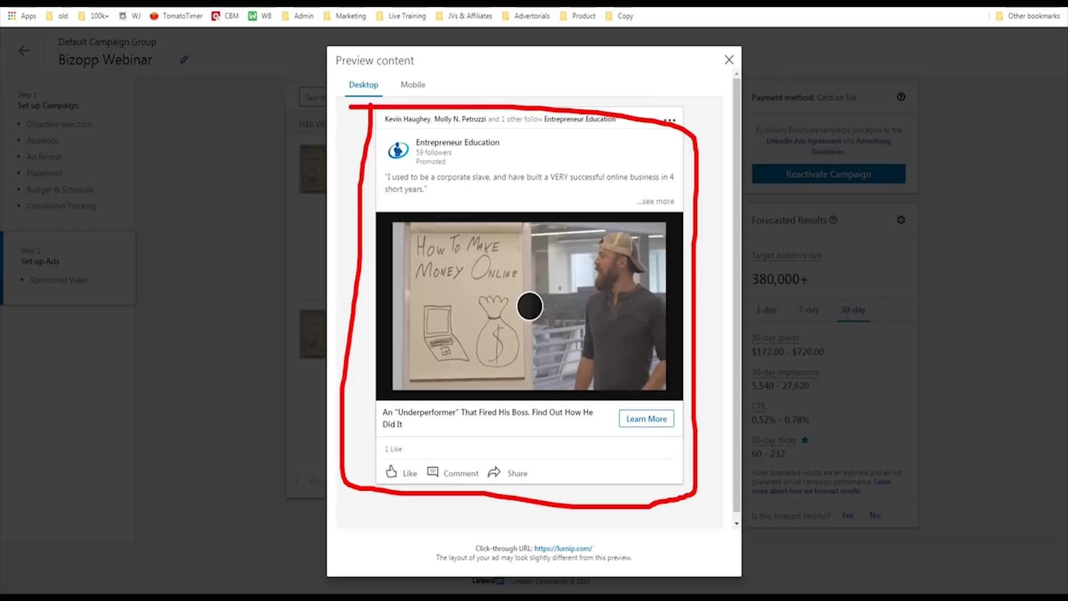
{"action": "mouse_move", "coordinate": [398, 294]}
{"action": "left_mouse_down"}
{"action": "mouse_move", "coordinate": [533, 270]}
{"action": "mouse_move", "coordinate": [437, 226]}
{"action": "left_mouse_up"}
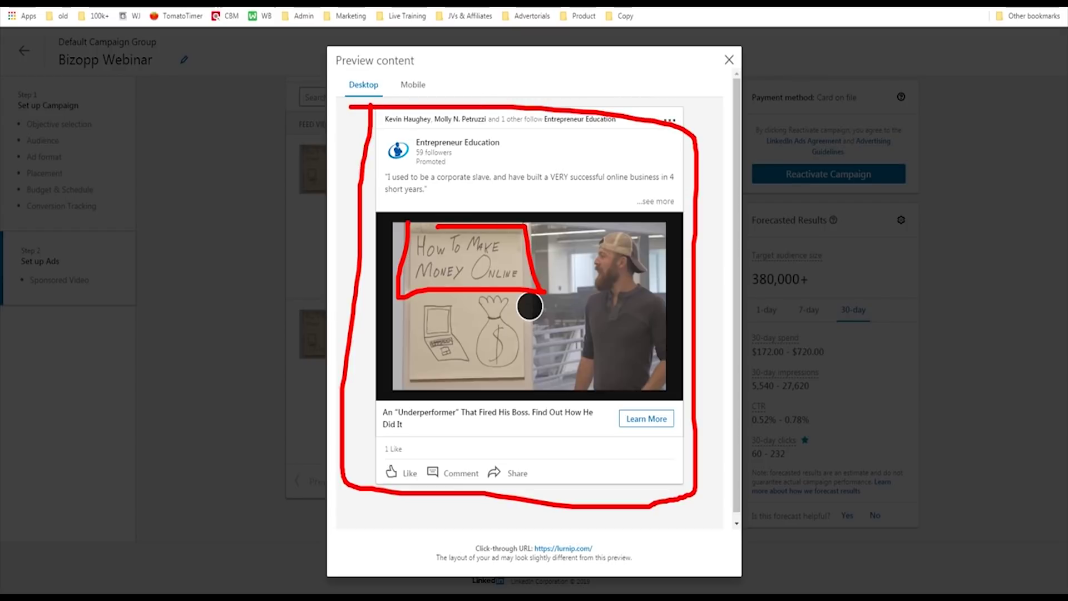
{"action": "left_click_drag", "start_coordinate": [415, 191], "coordinate": [657, 192]}
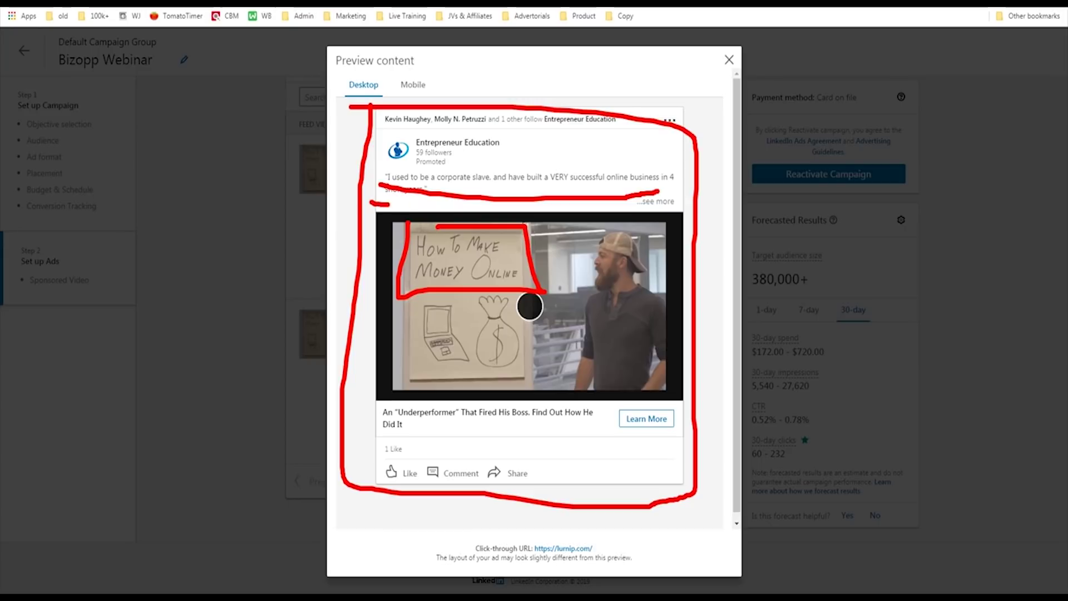
{"action": "key", "text": "Escape"}
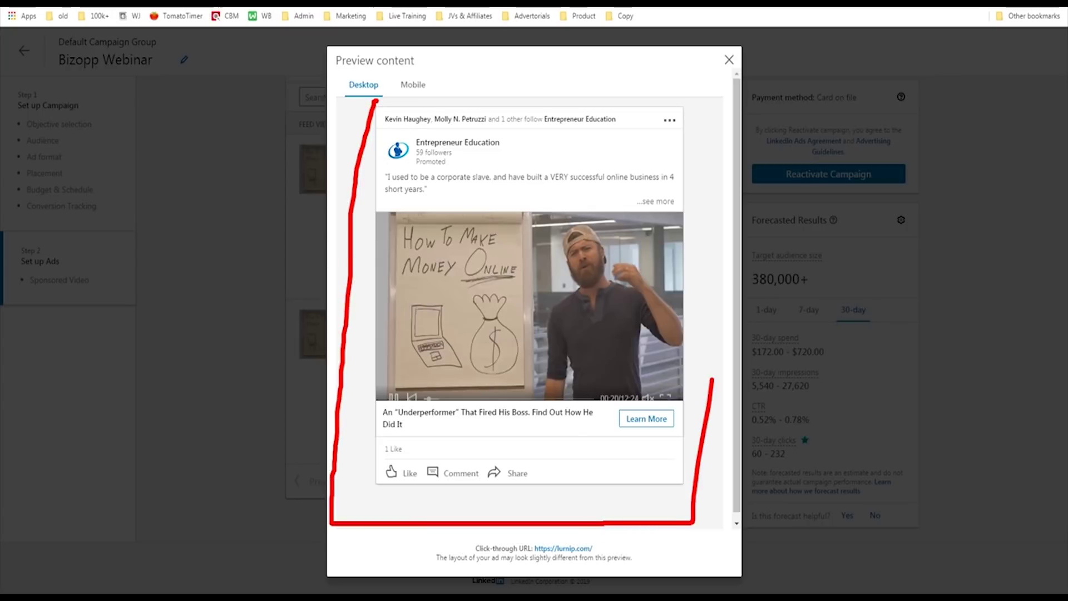
{"action": "left_click", "coordinate": [413, 85]}
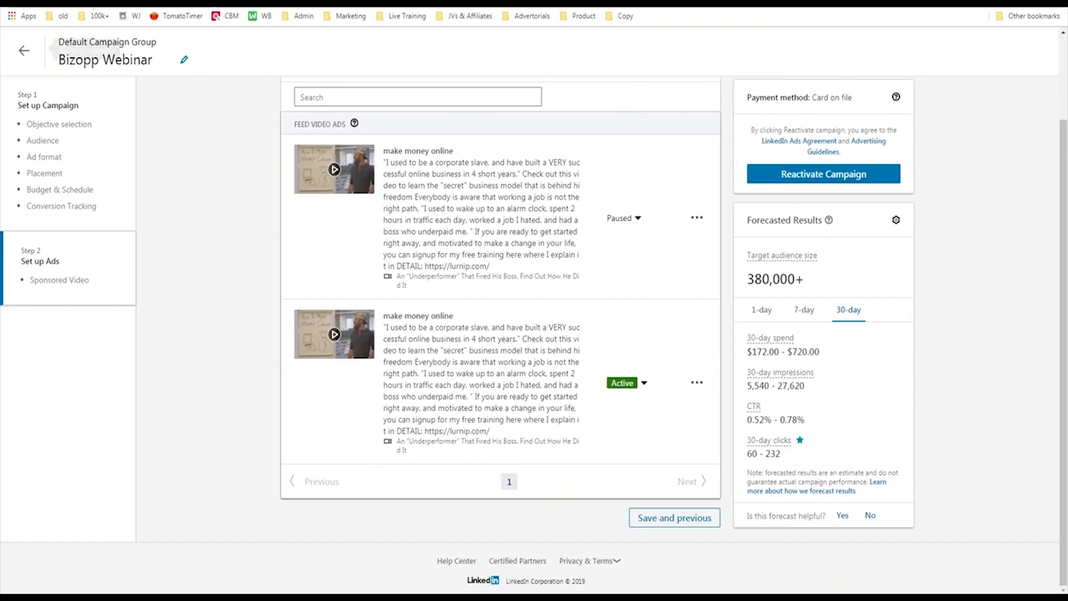
- Scroll to Bid type and zoom in on the $1.00 CPC bid below the $4.25 minimum
{"action": "scroll", "coordinate": [501, 334], "scroll_direction": "down", "scroll_amount": 20}
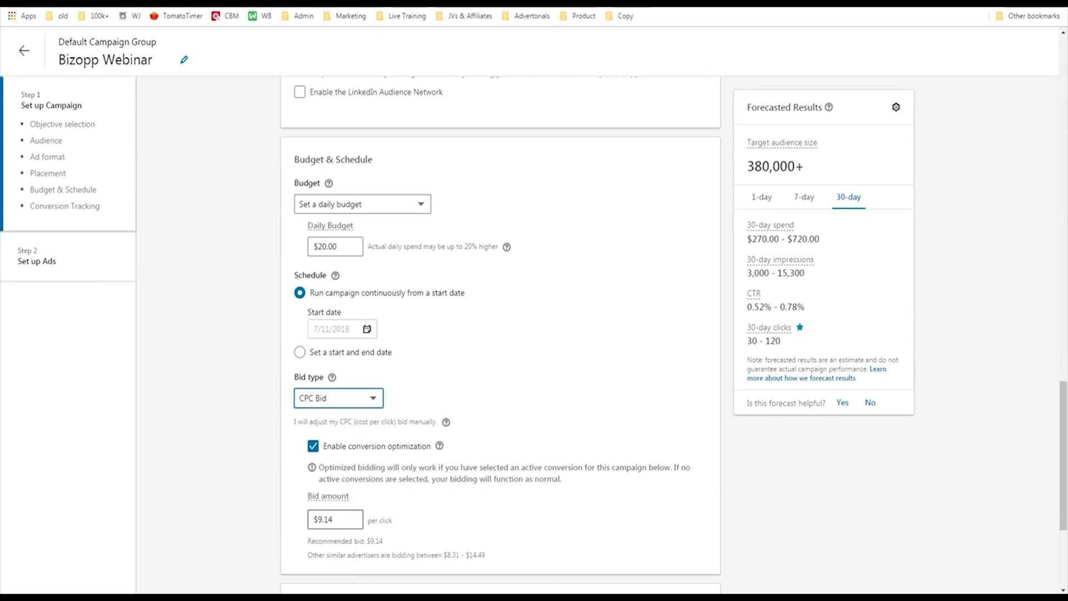
{"action": "scroll", "coordinate": [500, 334], "scroll_direction": "down", "scroll_amount": 4}
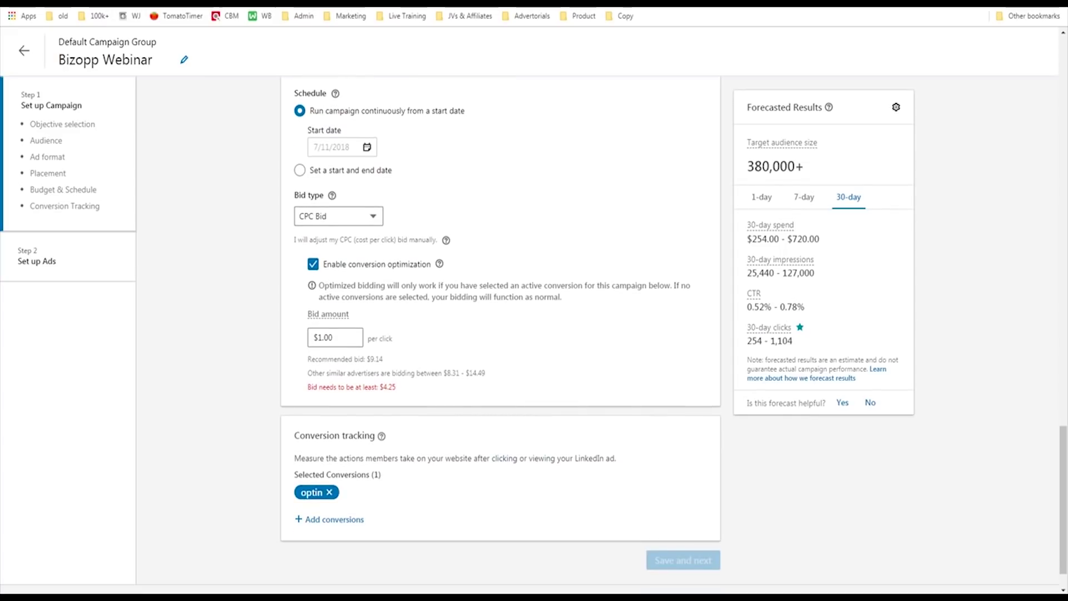
{"action": "mouse_move", "coordinate": [282, 184]}
{"action": "left_mouse_down"}
{"action": "mouse_move", "coordinate": [266, 382]}
{"action": "mouse_move", "coordinate": [427, 408]}
{"action": "mouse_move", "coordinate": [273, 367]}
{"action": "left_mouse_up"}
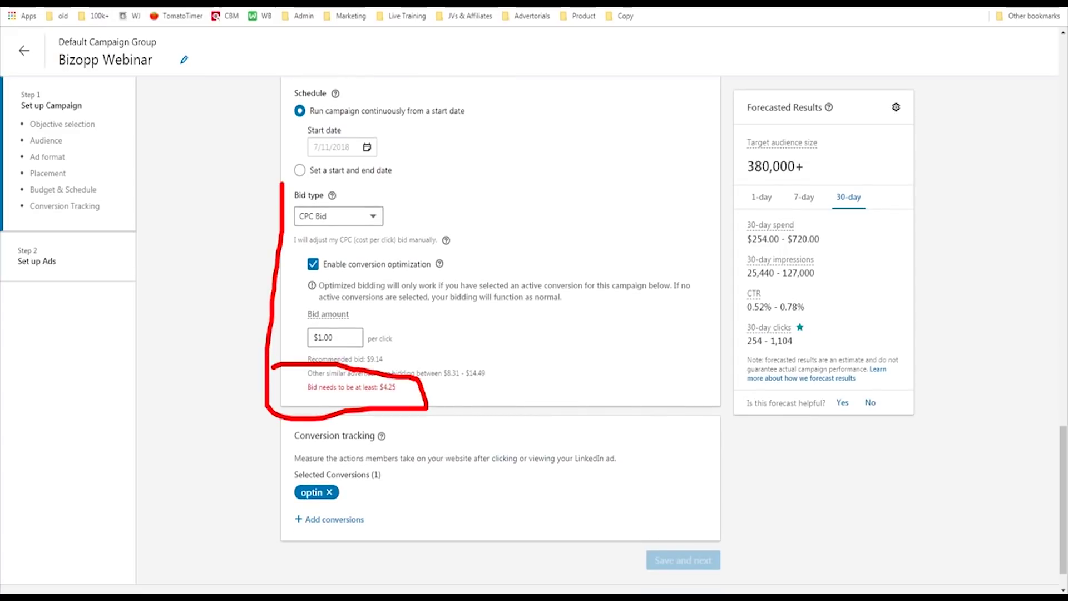
{"action": "left_click_drag", "start_coordinate": [439, 388], "coordinate": [428, 409]}
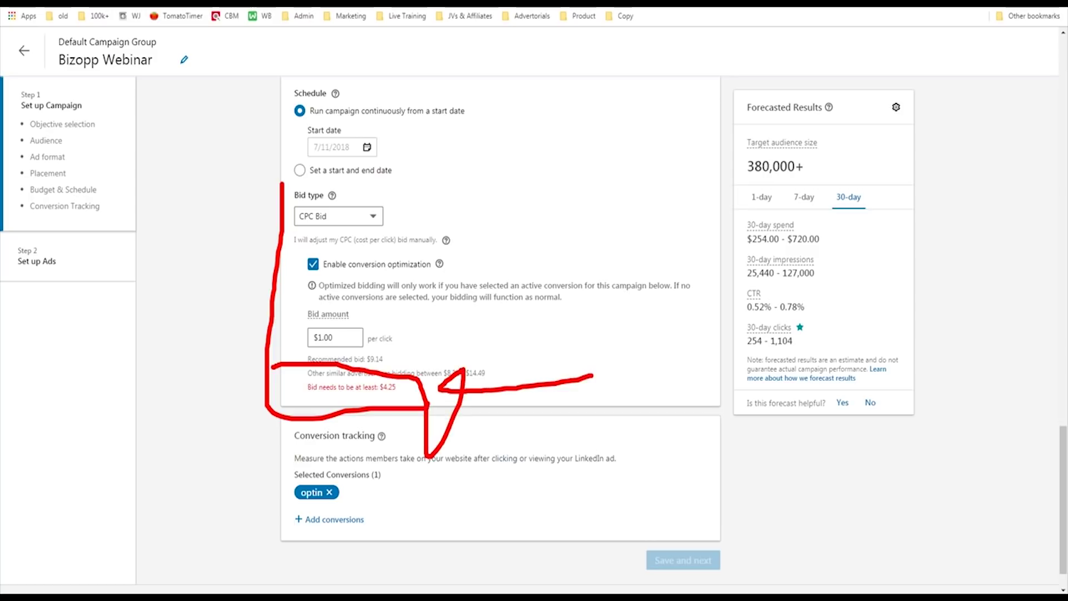
{"action": "key", "text": "Escape"}
- Zoom Chrome past 200% to read the $1.00 CPC bid beside its $4.25 minimum warning
{"action": "key", "text": "ctrl+plus"}
{"action": "key", "text": "ctrl+plus"}
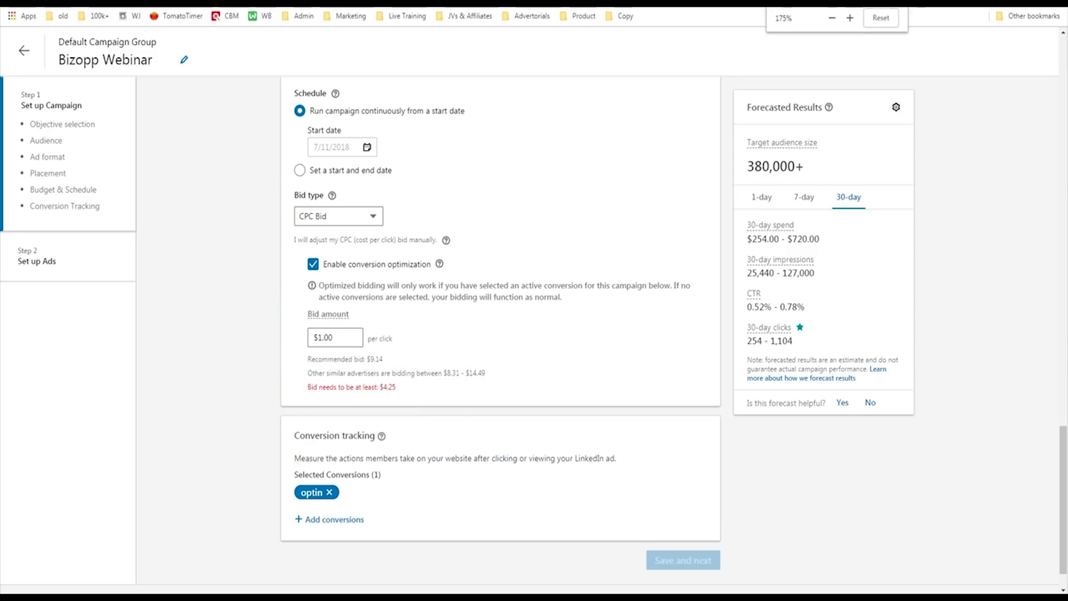
{"action": "key", "text": "ctrl+plus"}
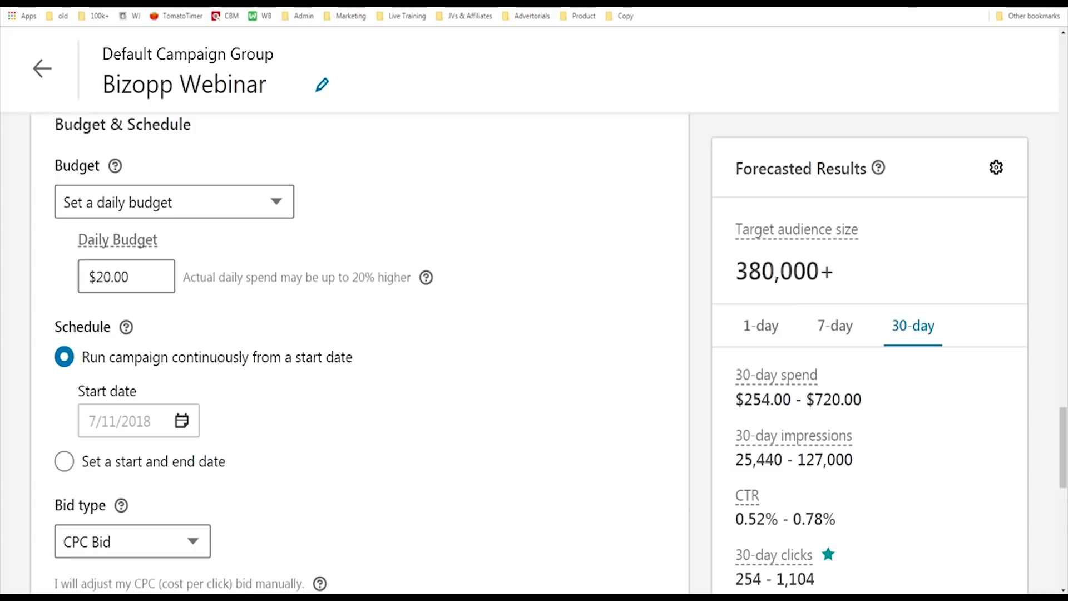
{"action": "scroll", "coordinate": [334, 356], "scroll_direction": "up", "scroll_amount": 5}
{"action": "scroll", "coordinate": [534, 356], "scroll_direction": "down", "scroll_amount": 10}
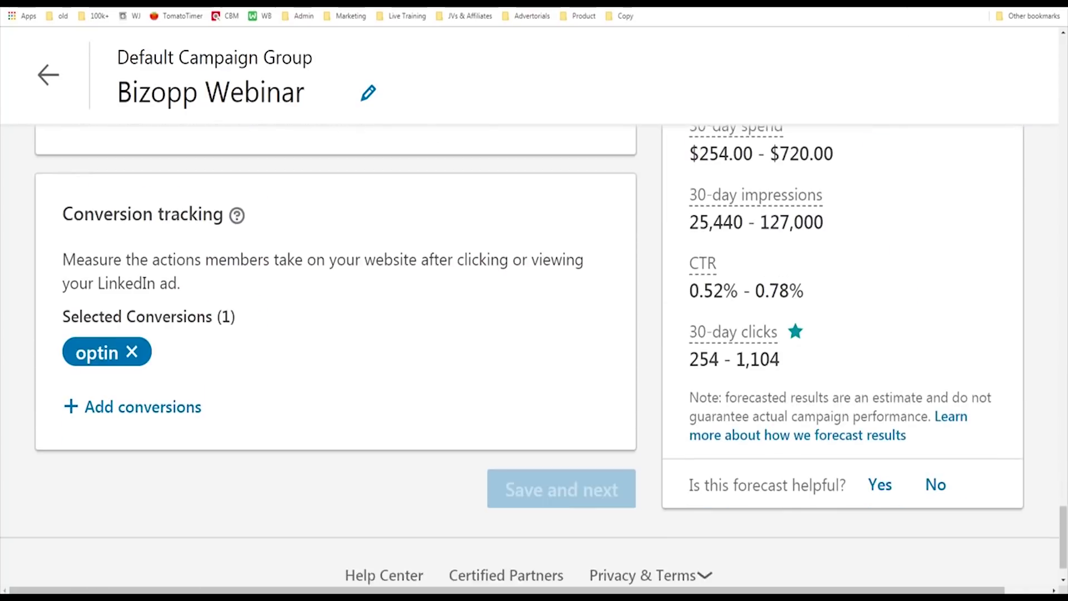
{"action": "scroll", "coordinate": [534, 356], "scroll_direction": "up", "scroll_amount": 5}
{"action": "key", "text": "ctrl+plus"}
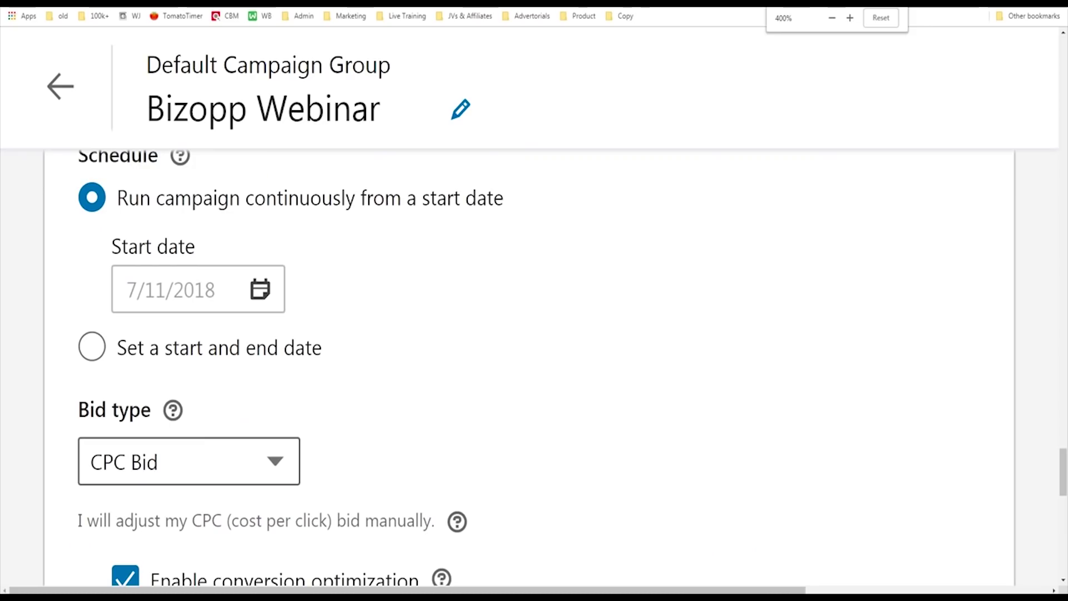
{"action": "key", "text": "ctrl+plus"}
{"action": "scroll", "coordinate": [535, 356], "scroll_direction": "down", "scroll_amount": 10}
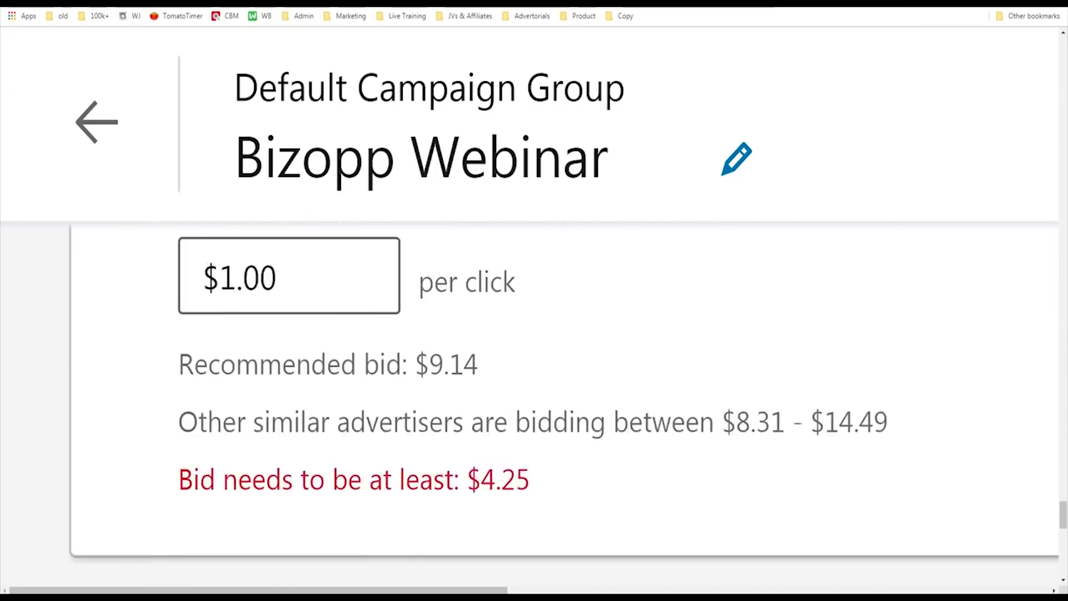
{"action": "scroll", "coordinate": [534, 357], "scroll_direction": "down", "scroll_amount": 2}
{"action": "scroll", "coordinate": [534, 356], "scroll_direction": "up", "scroll_amount": 2}
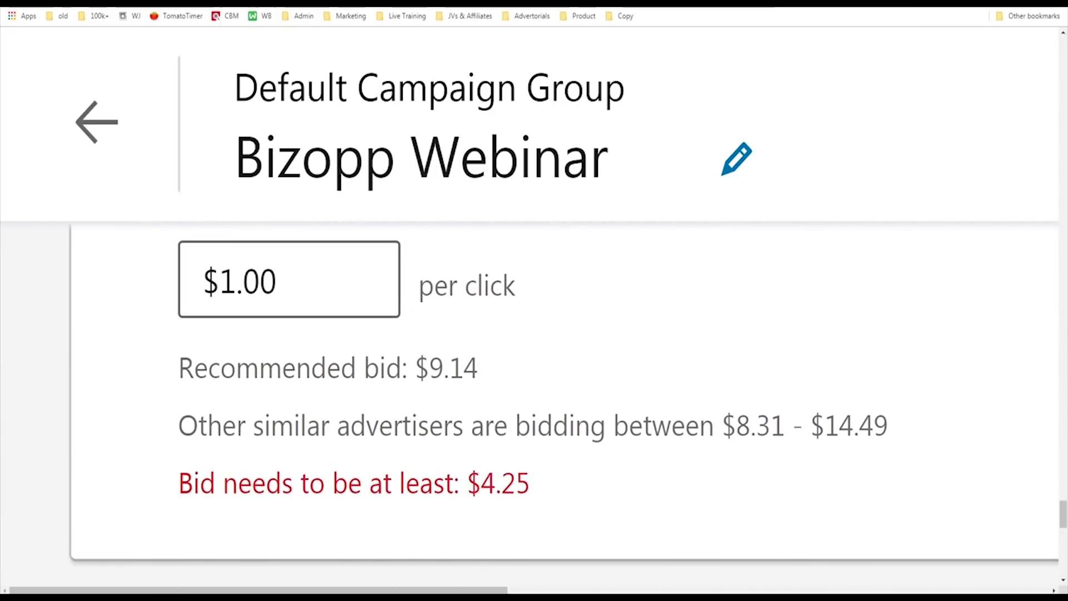